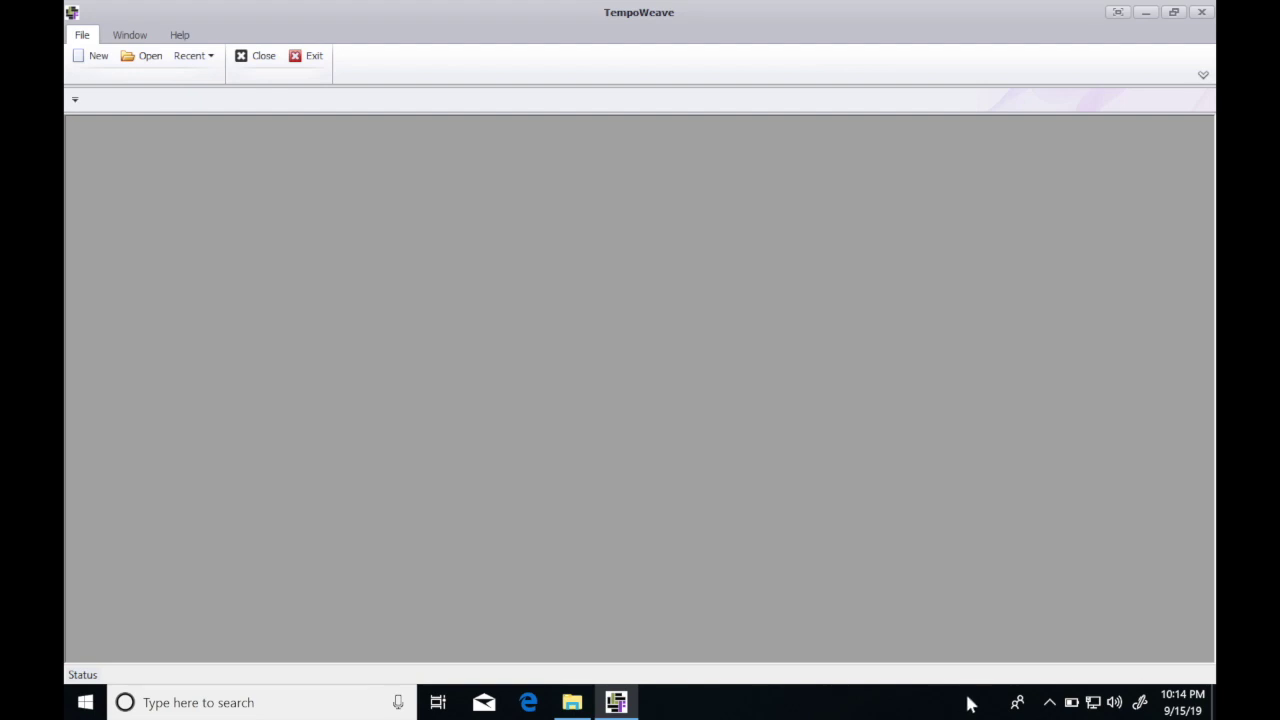
- Create a new Untitled weave draft and maximize its window
left_click(92, 56)
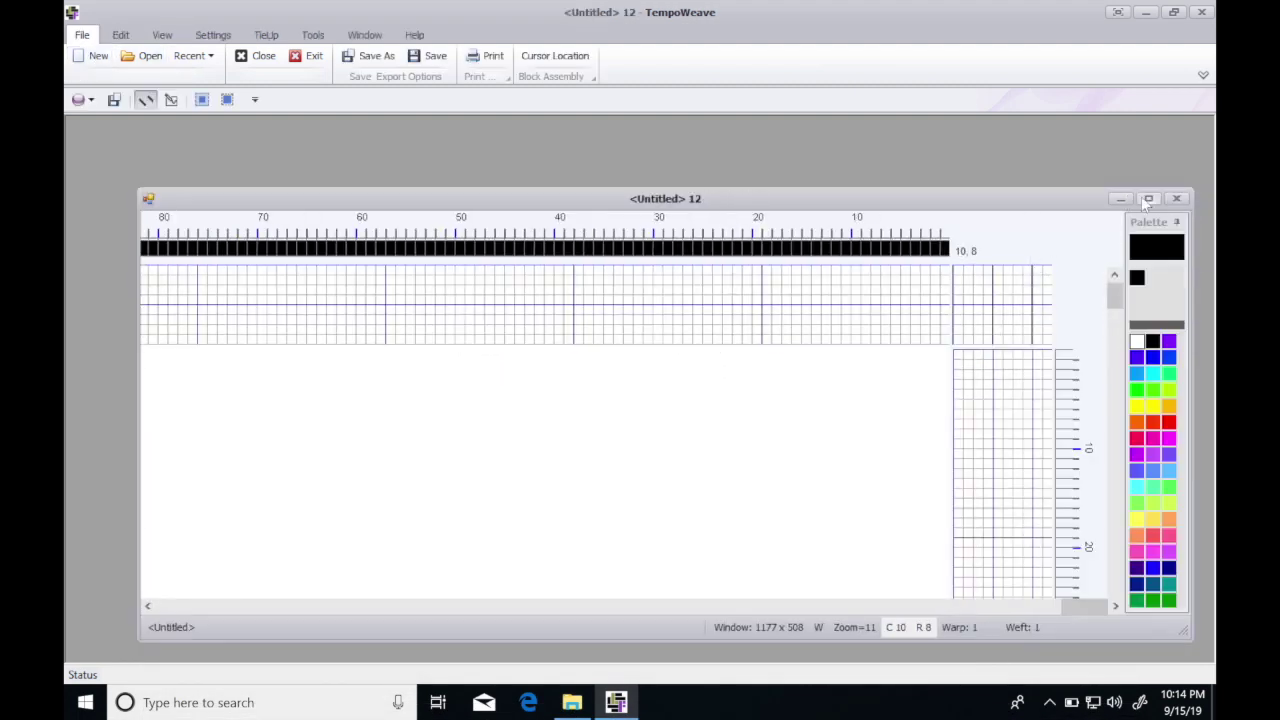
left_click(1148, 198)
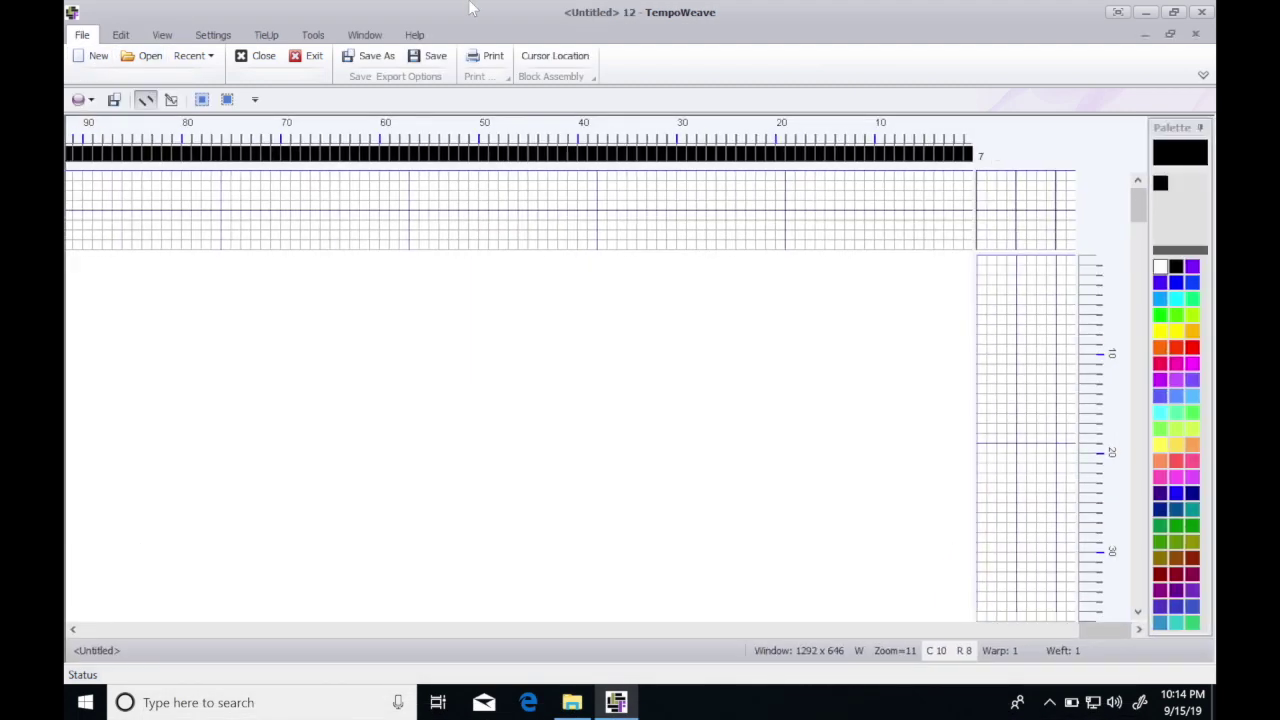
- Lower this project's treadle count to 8 to match the 8 shafts
left_click(226, 37)
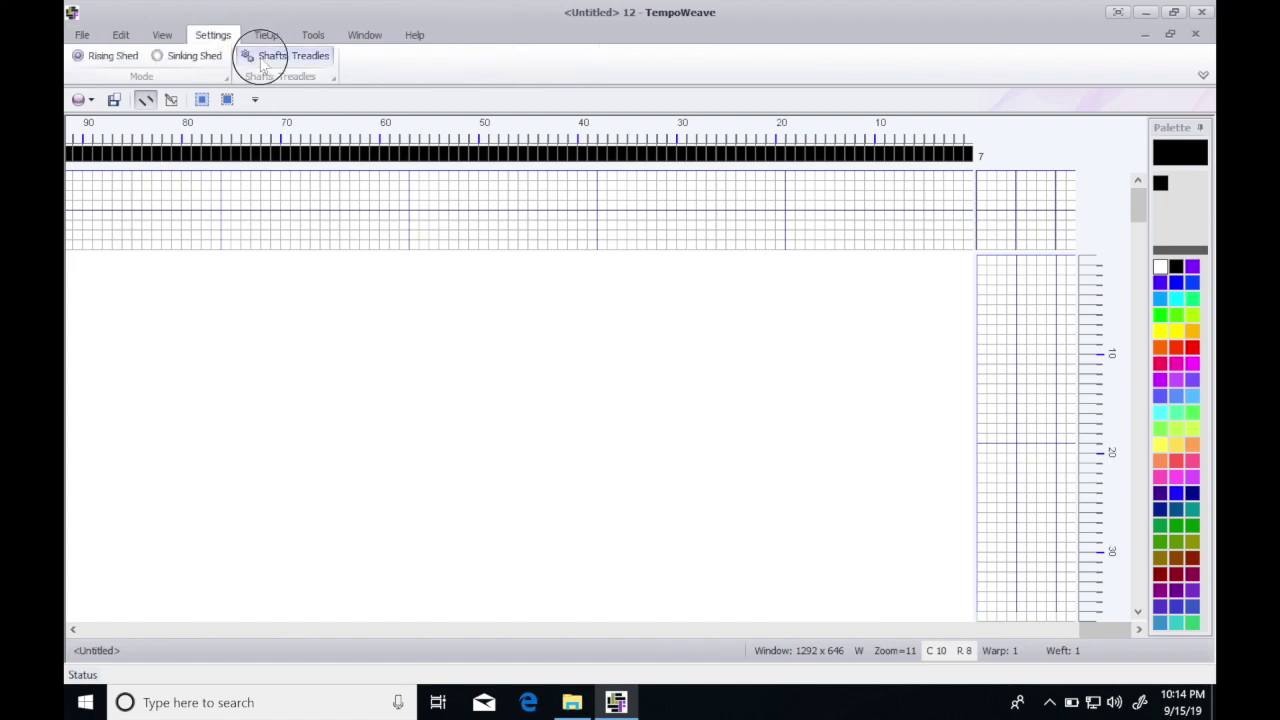
left_click(262, 55)
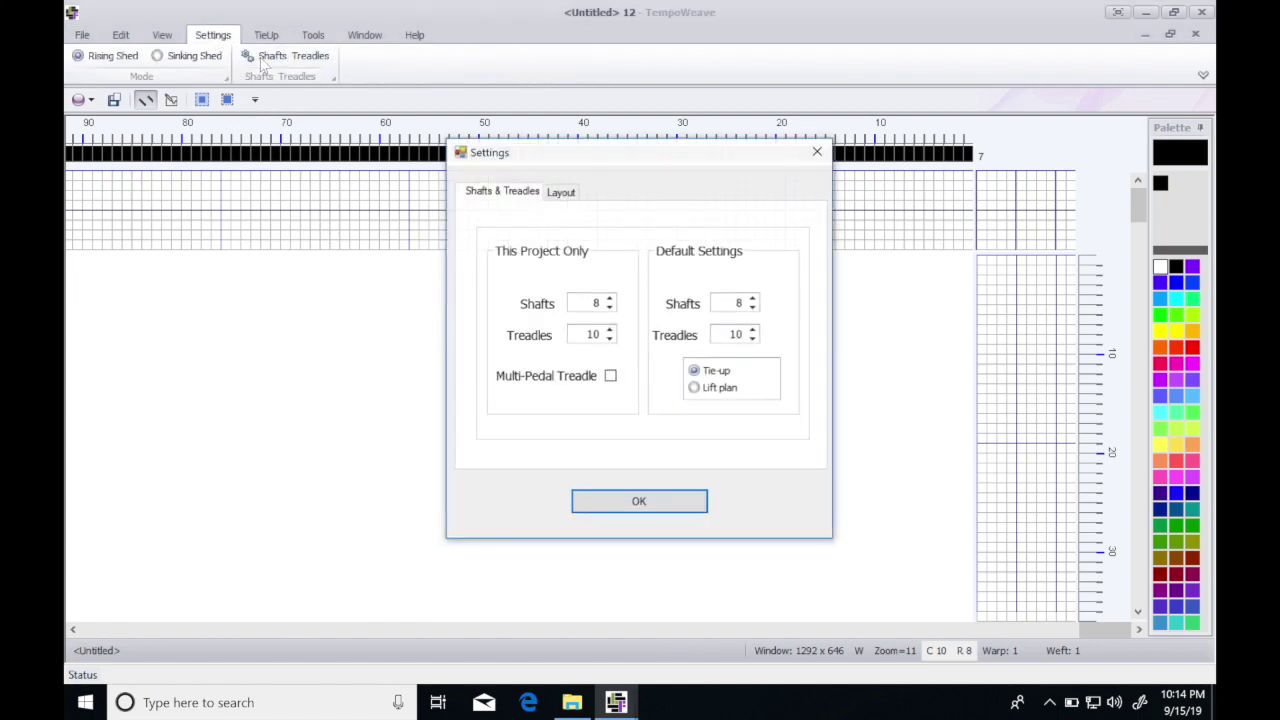
left_click(609, 339)
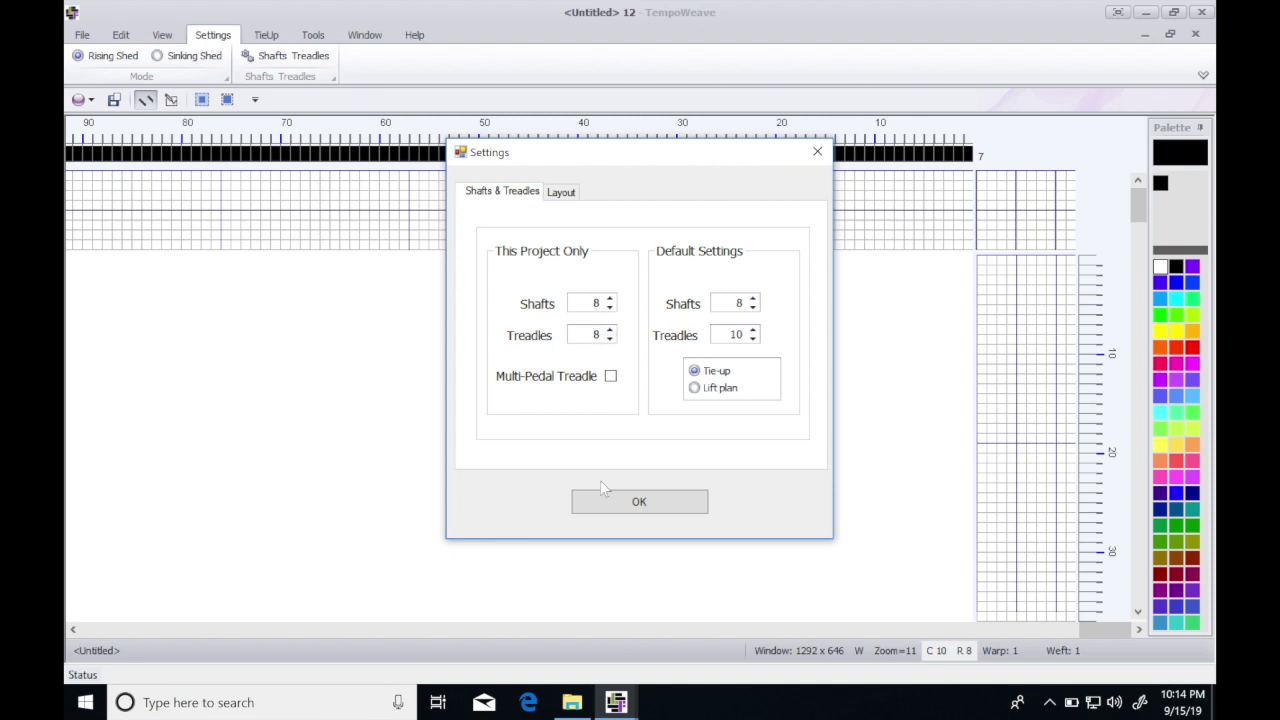
left_click(613, 503)
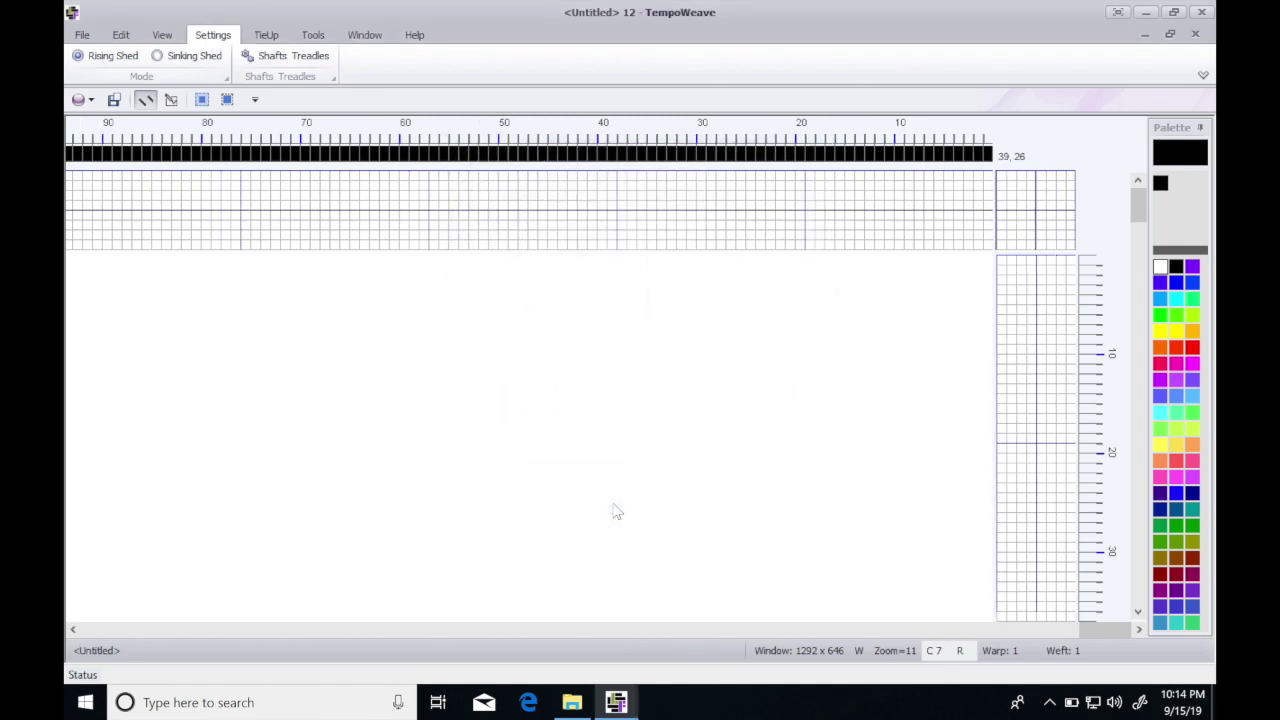
left_click(313, 35)
- Enter a sett of 24 epi and a beat of 24 ppi in Project Information
left_click(122, 56)
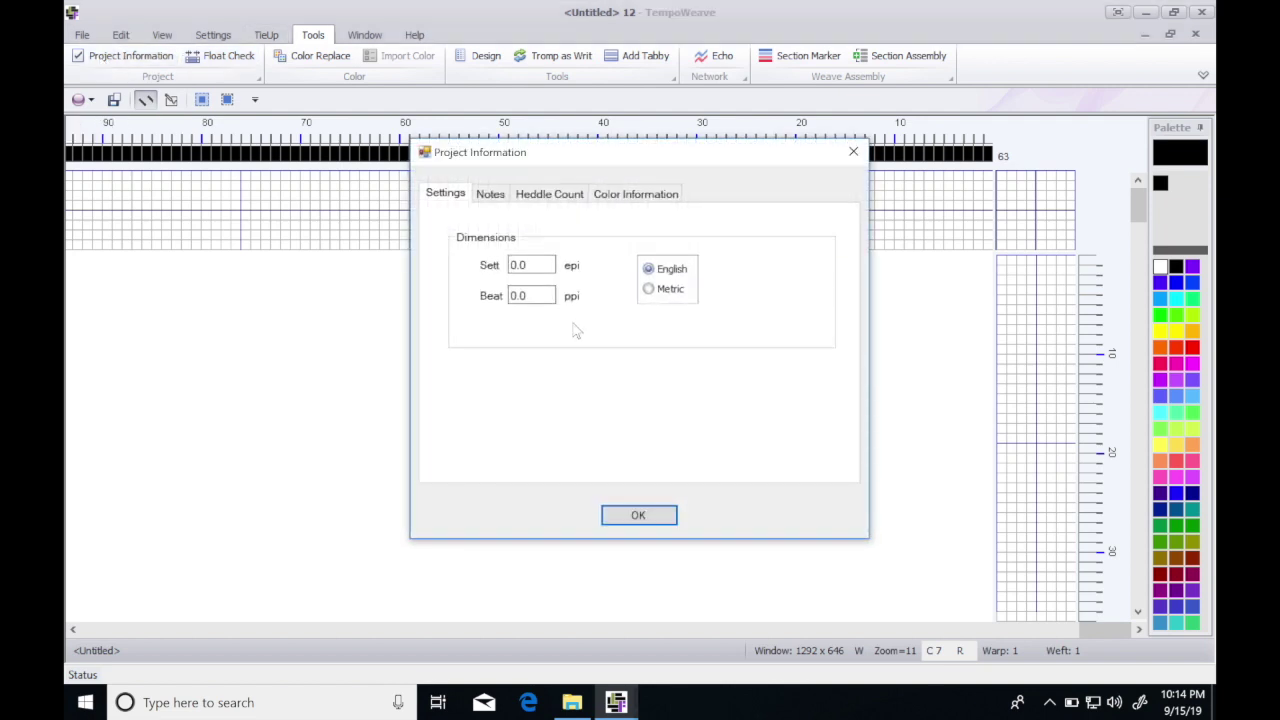
double_click(528, 265)
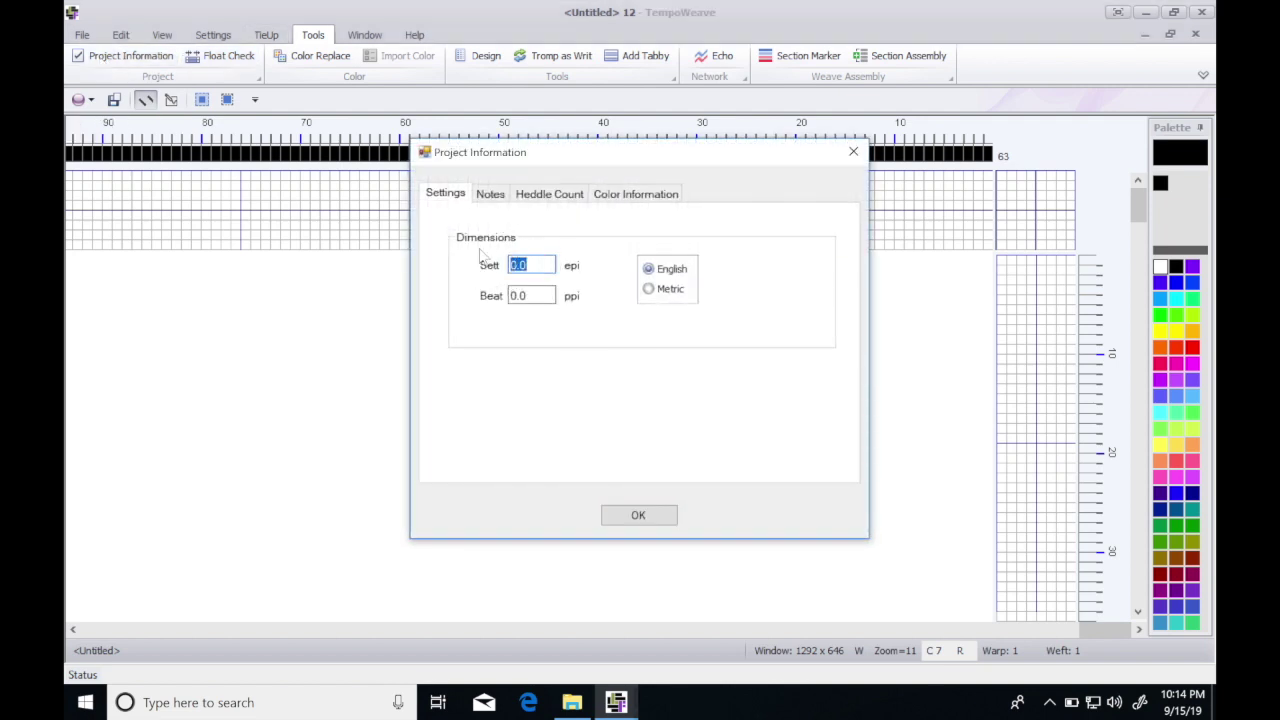
type("24")
double_click(543, 296)
type("24")
left_click(642, 514)
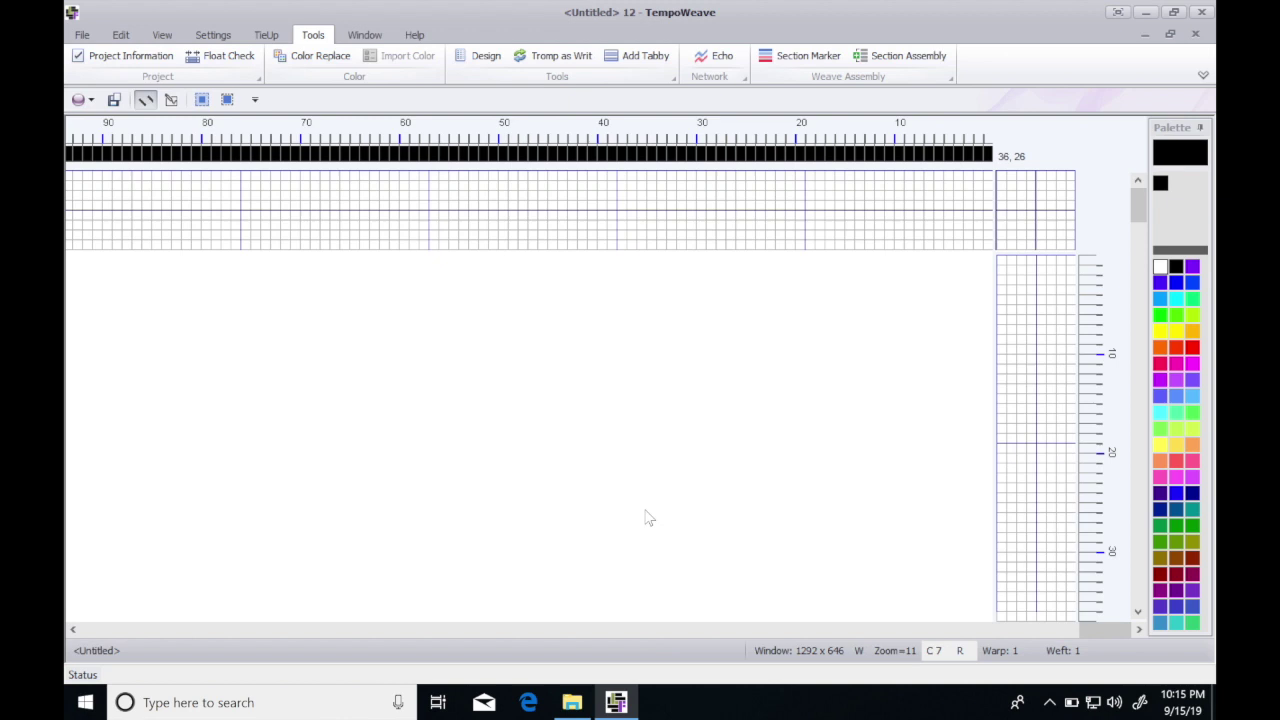
- Free-draw diagonal threading staircases across 55 warp ends on shafts 1 through 8
left_click(172, 100)
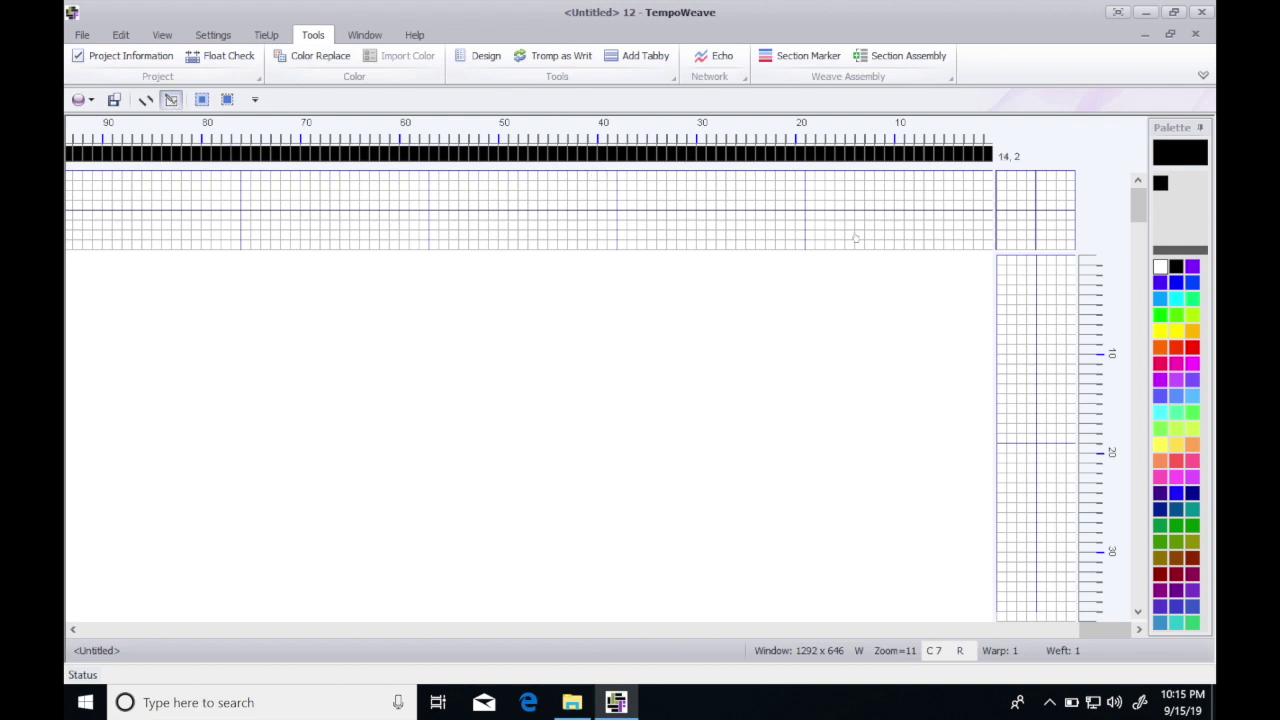
left_click_drag(990, 245, 760, 175)
left_click(750, 245)
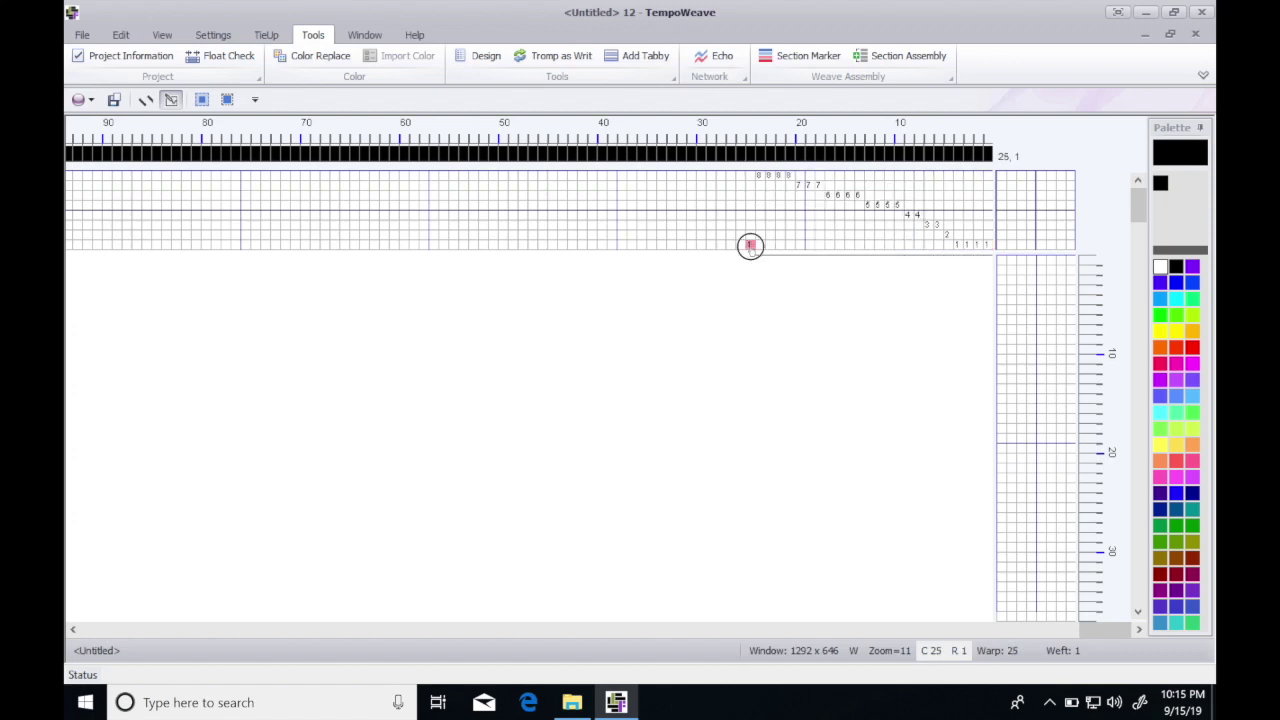
left_click_drag(750, 246, 641, 175)
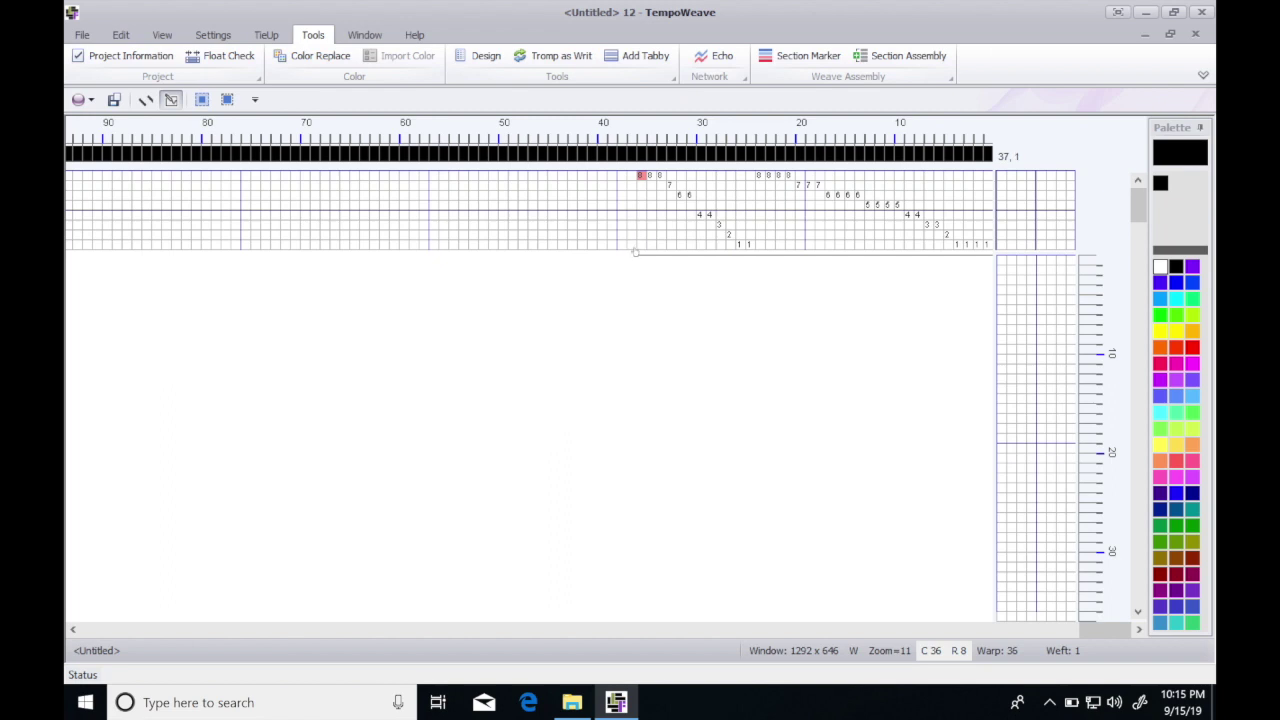
left_click_drag(630, 245, 451, 178)
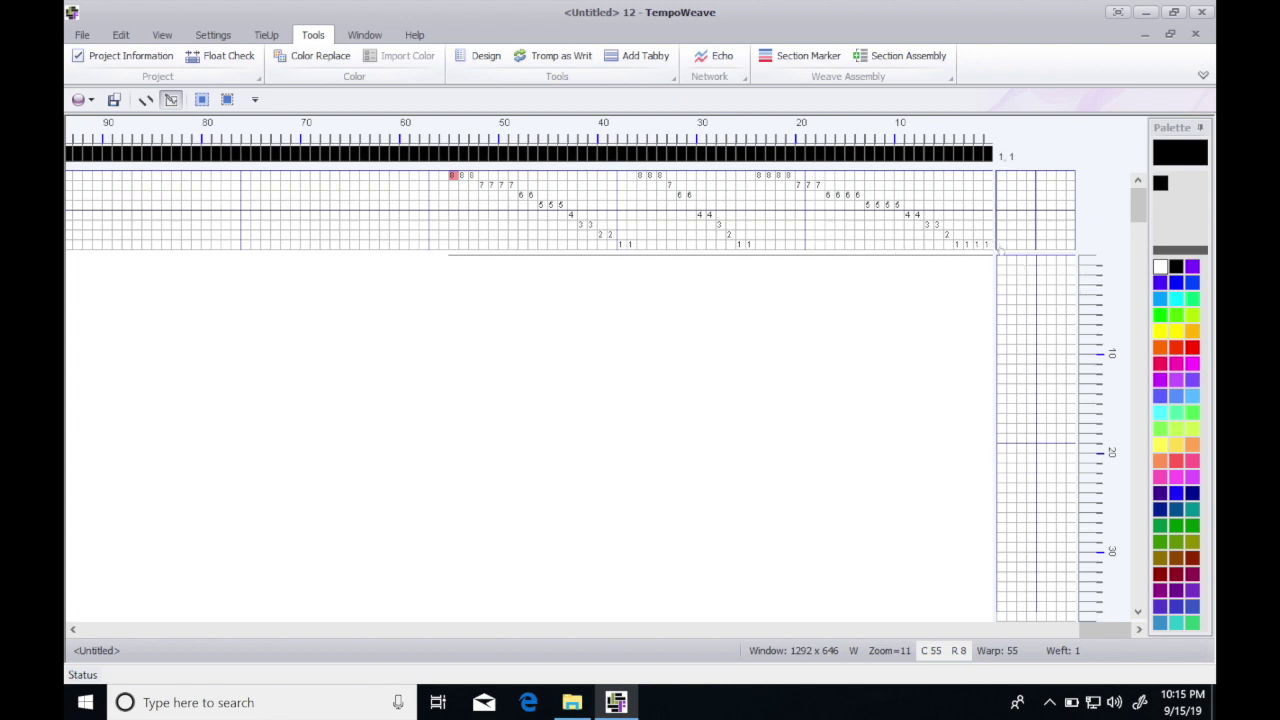
- Enter 1, 2, 7, 8 in the first tie-up column and repeat it as a twill
left_click(1000, 242)
type("12")
left_click(1001, 186)
type("7")
type("8")
left_click(266, 35)
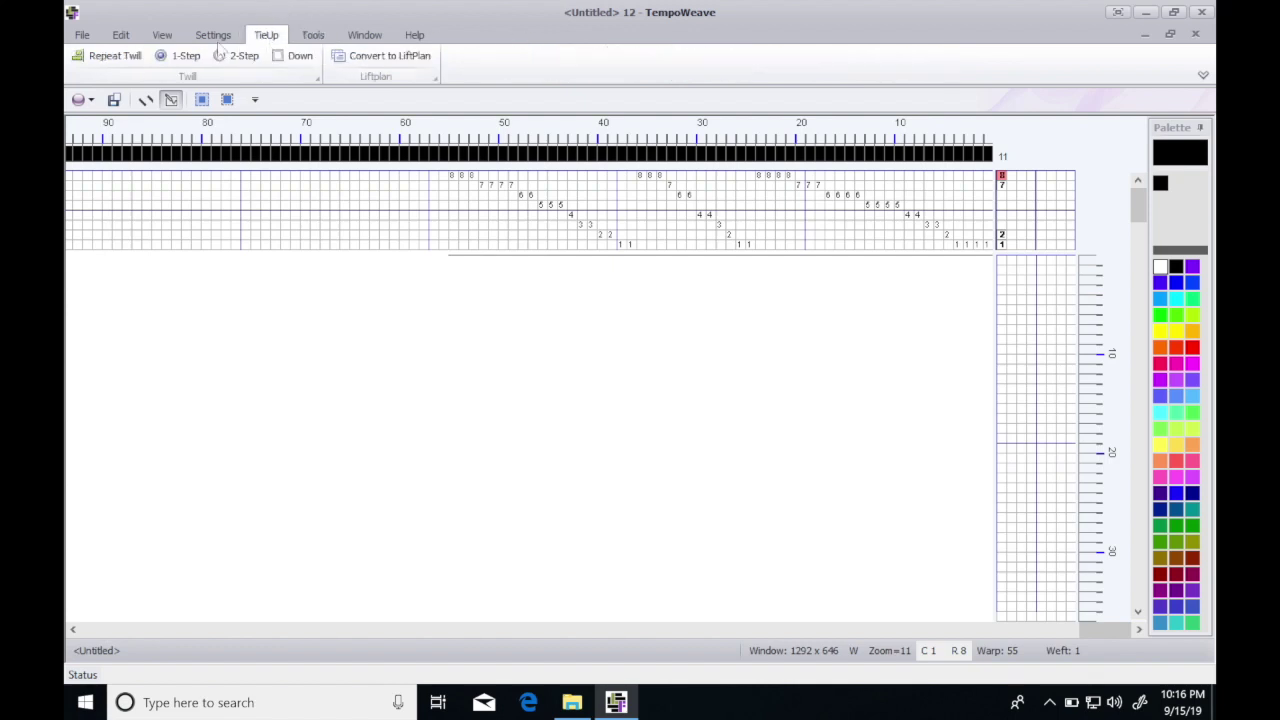
left_click(115, 56)
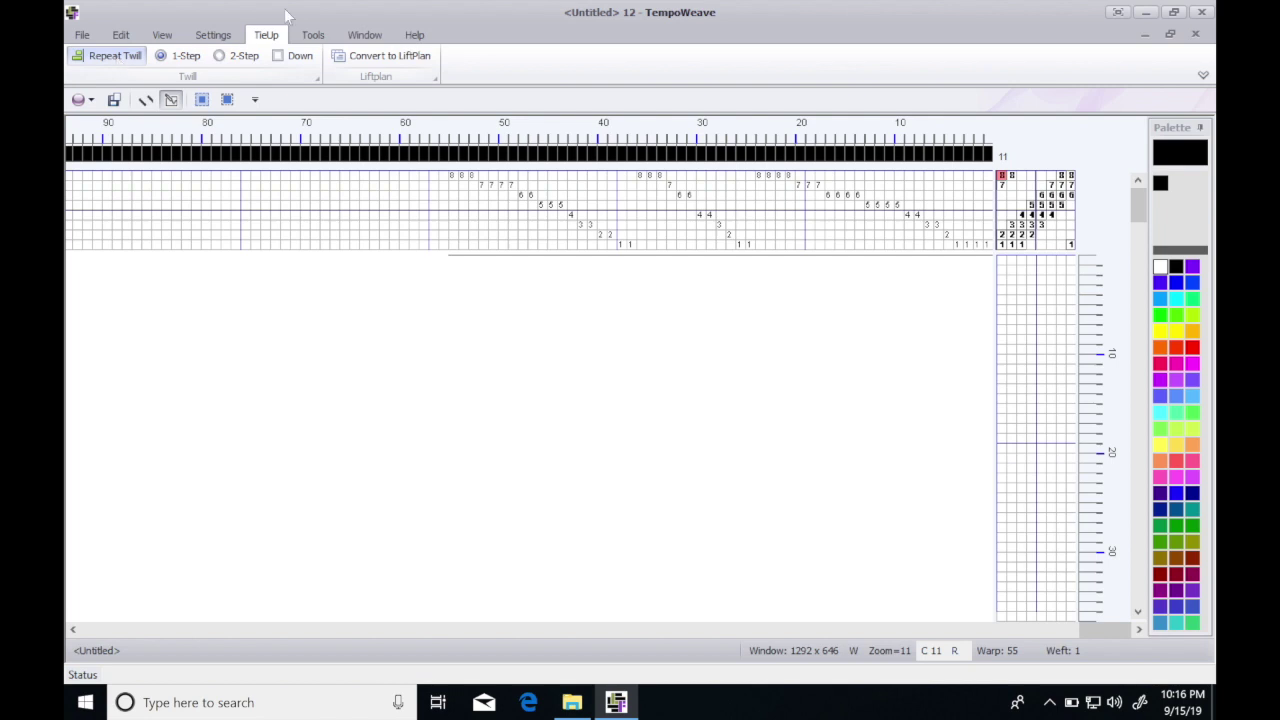
left_click(314, 36)
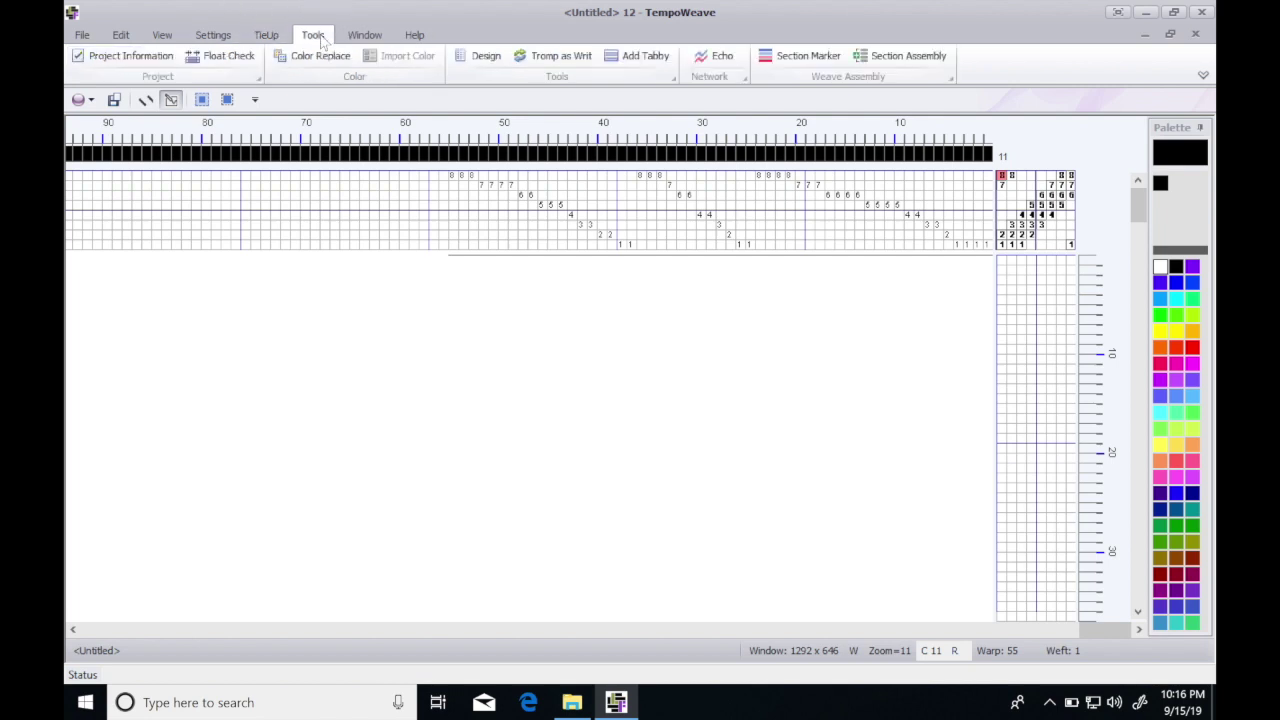
- Add cyan and blue to the Echo colour list
left_click(712, 56)
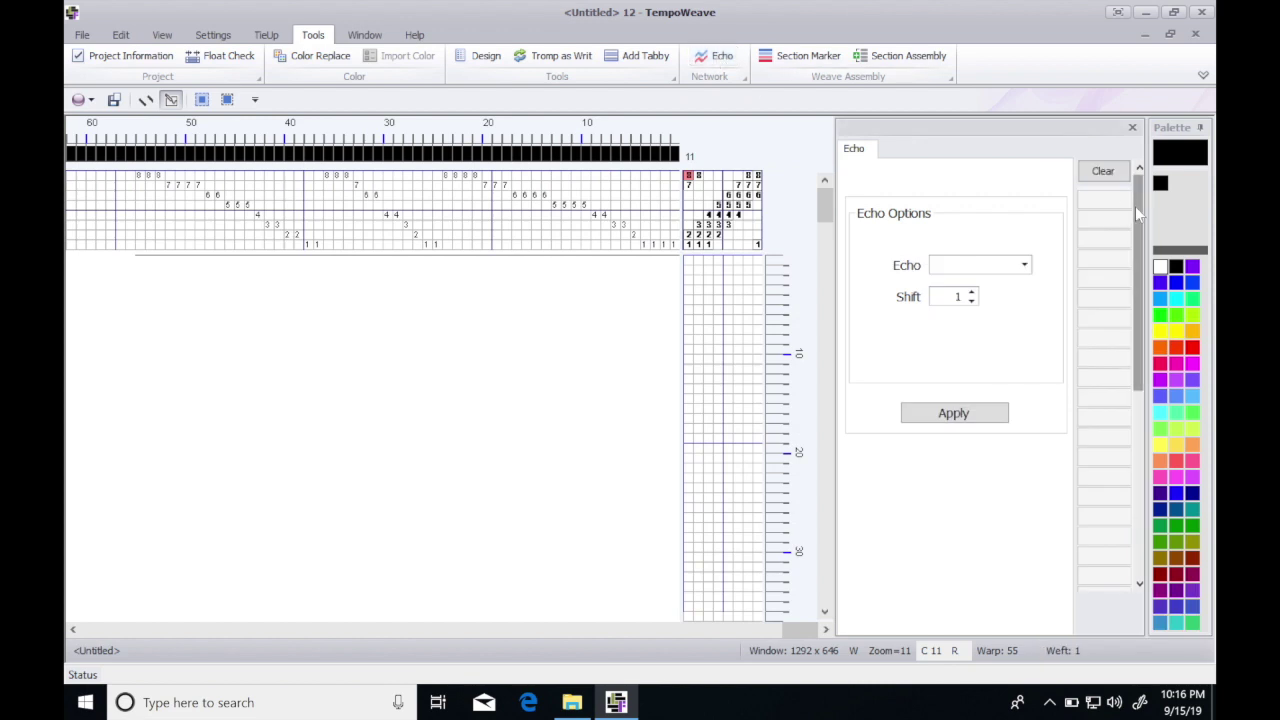
left_click(1176, 299)
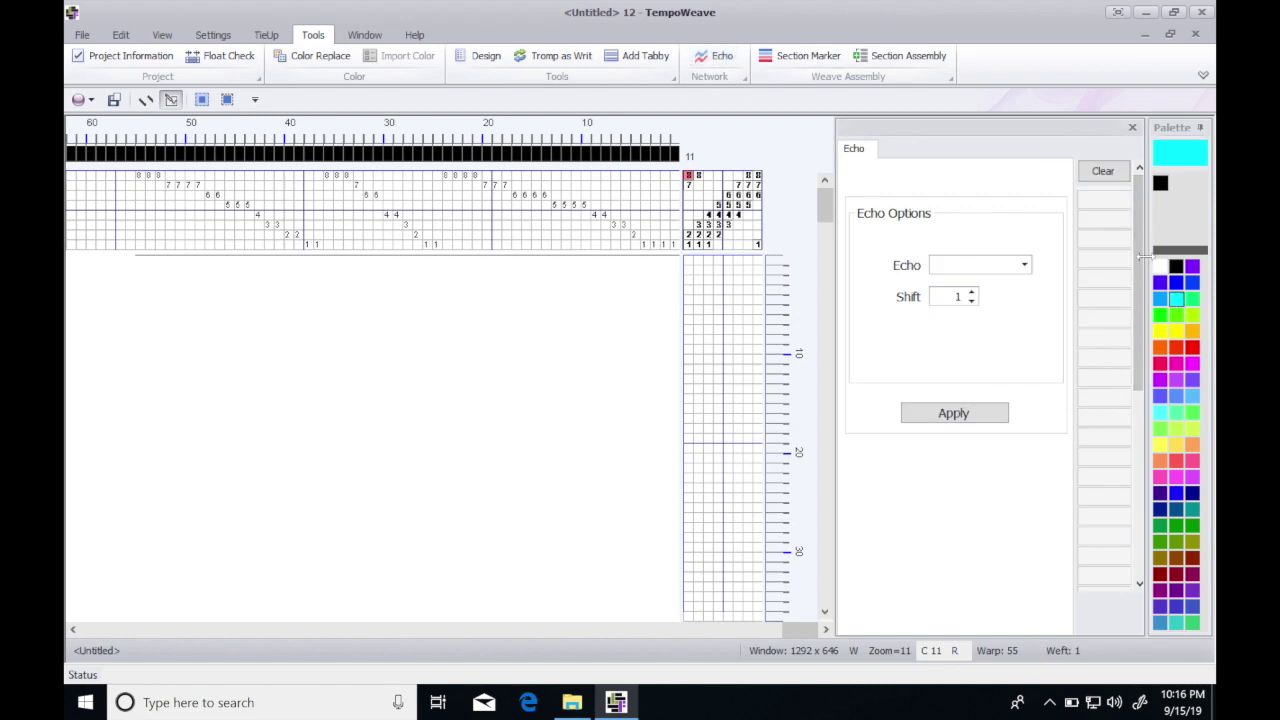
left_click(1104, 199)
left_click(1176, 283)
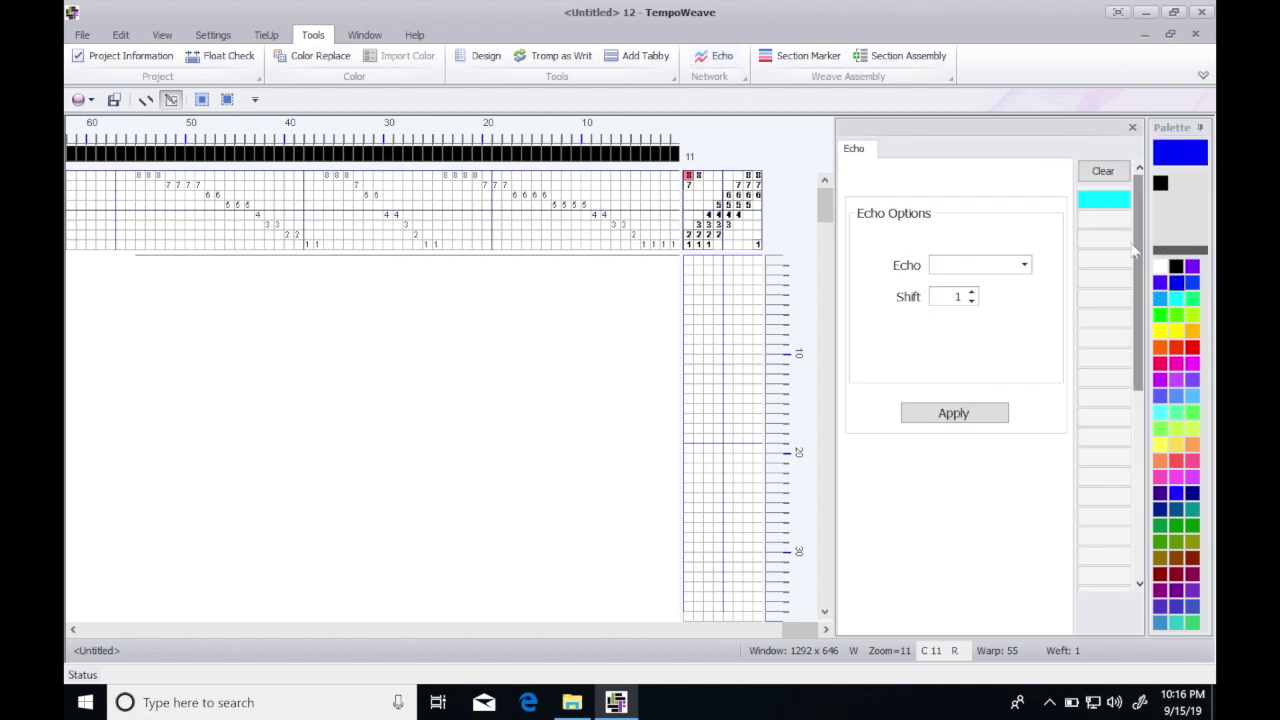
left_click(1104, 219)
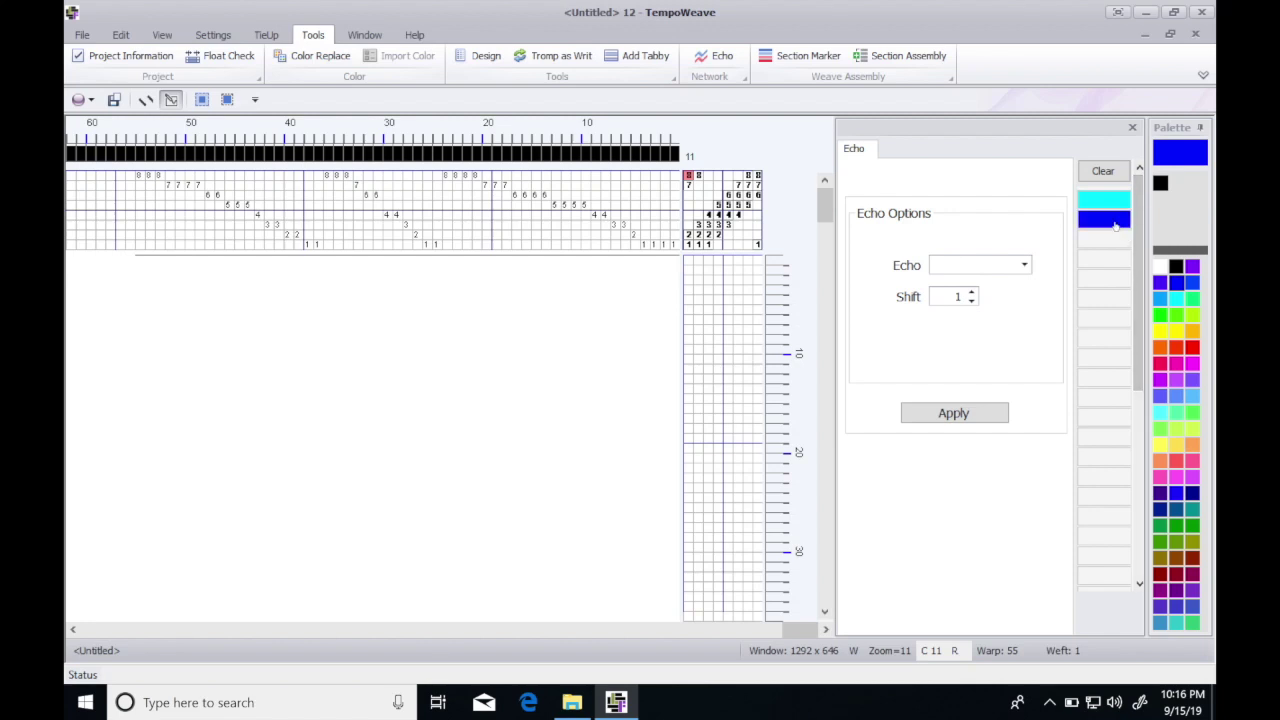
- Apply an Echo-2 echo with shift 4 to the threading
left_click(1024, 266)
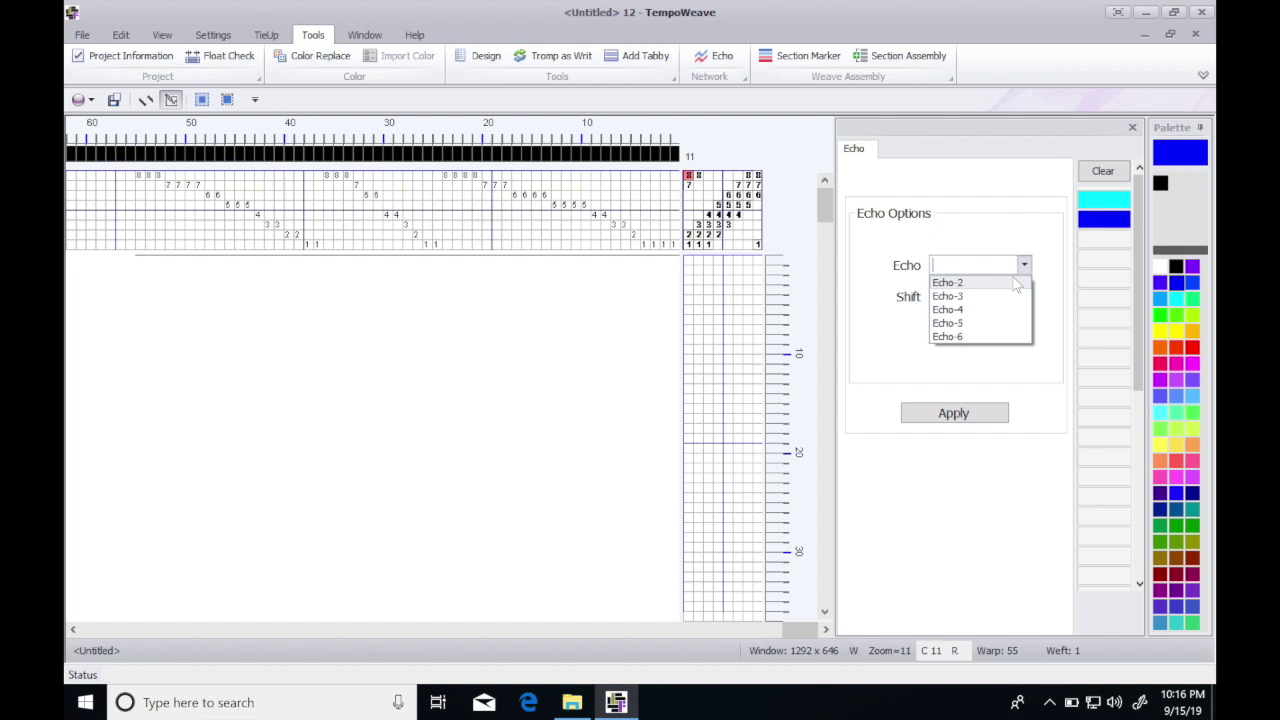
left_click(1014, 282)
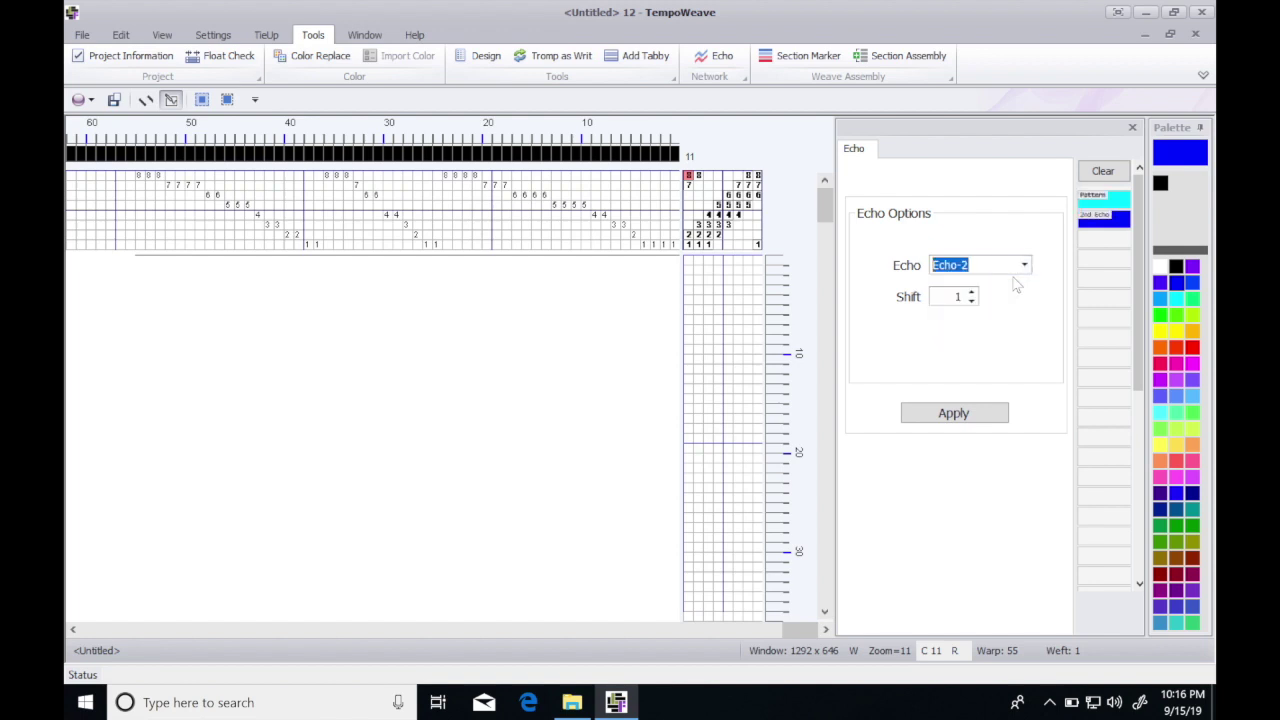
left_click(971, 293)
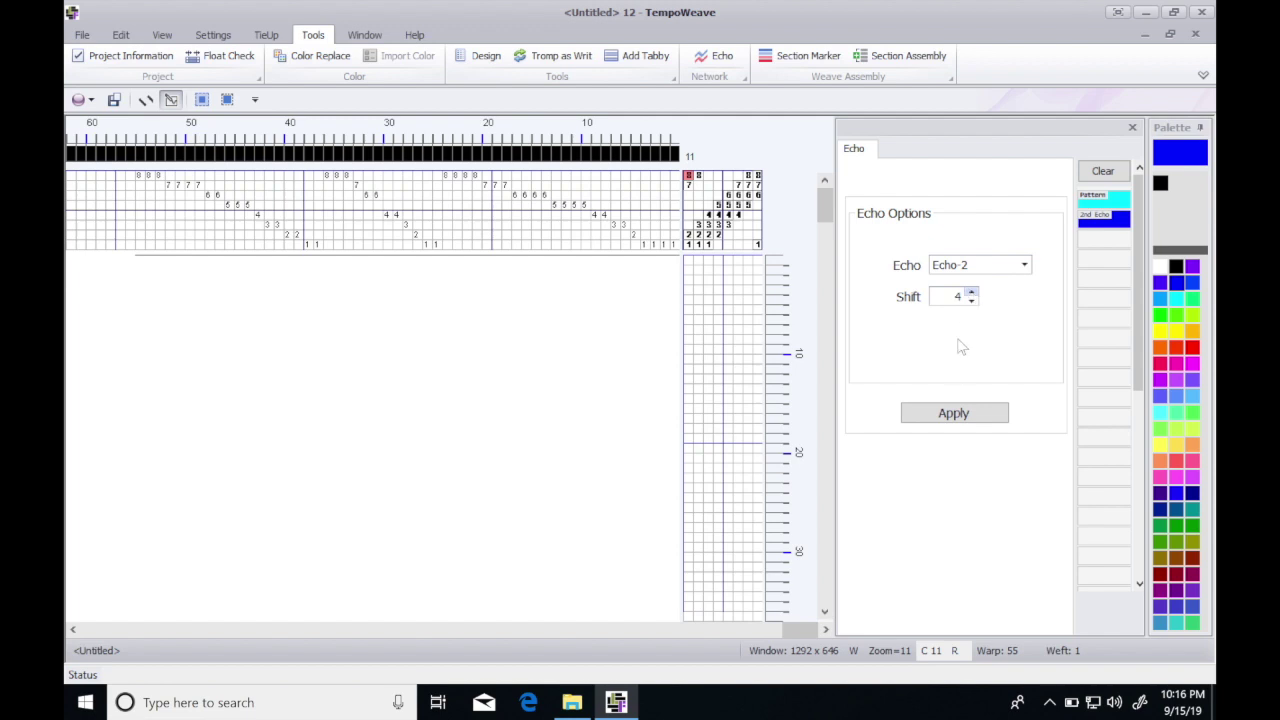
left_click(954, 413)
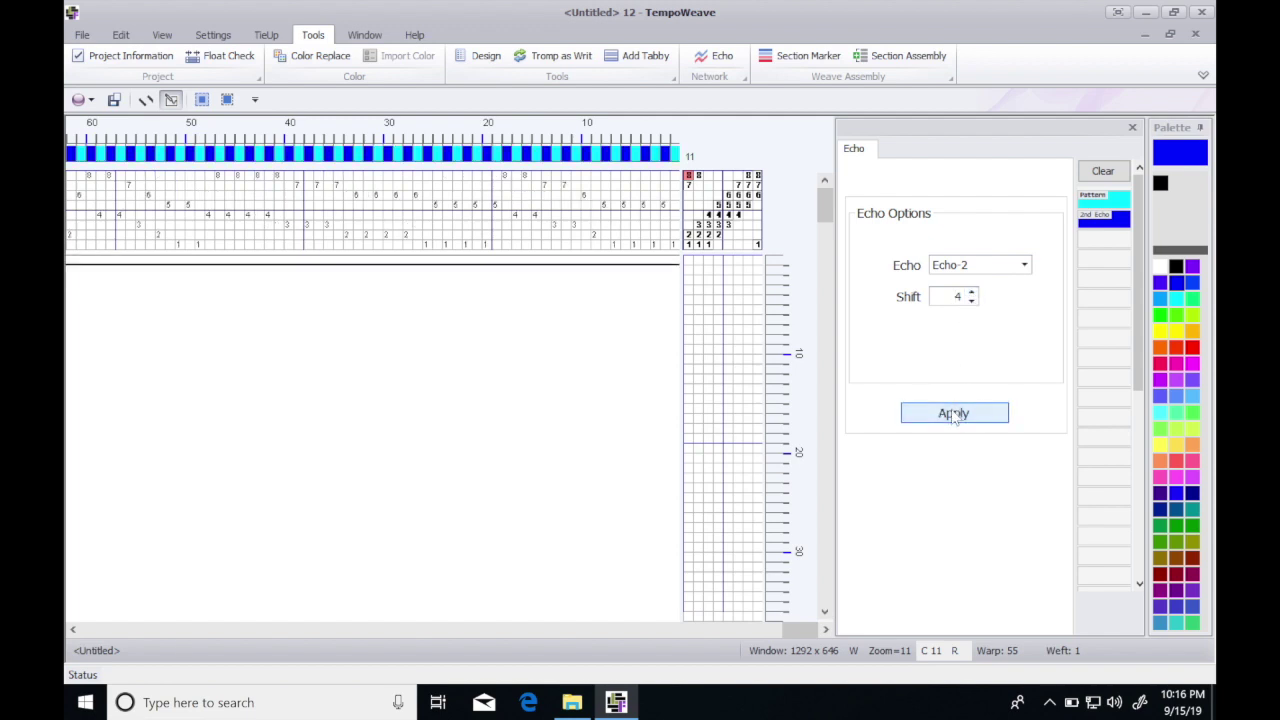
- Close the Echo panel and apply Tromp as Writ treadling with colour, giving 110 picks
left_click(1132, 128)
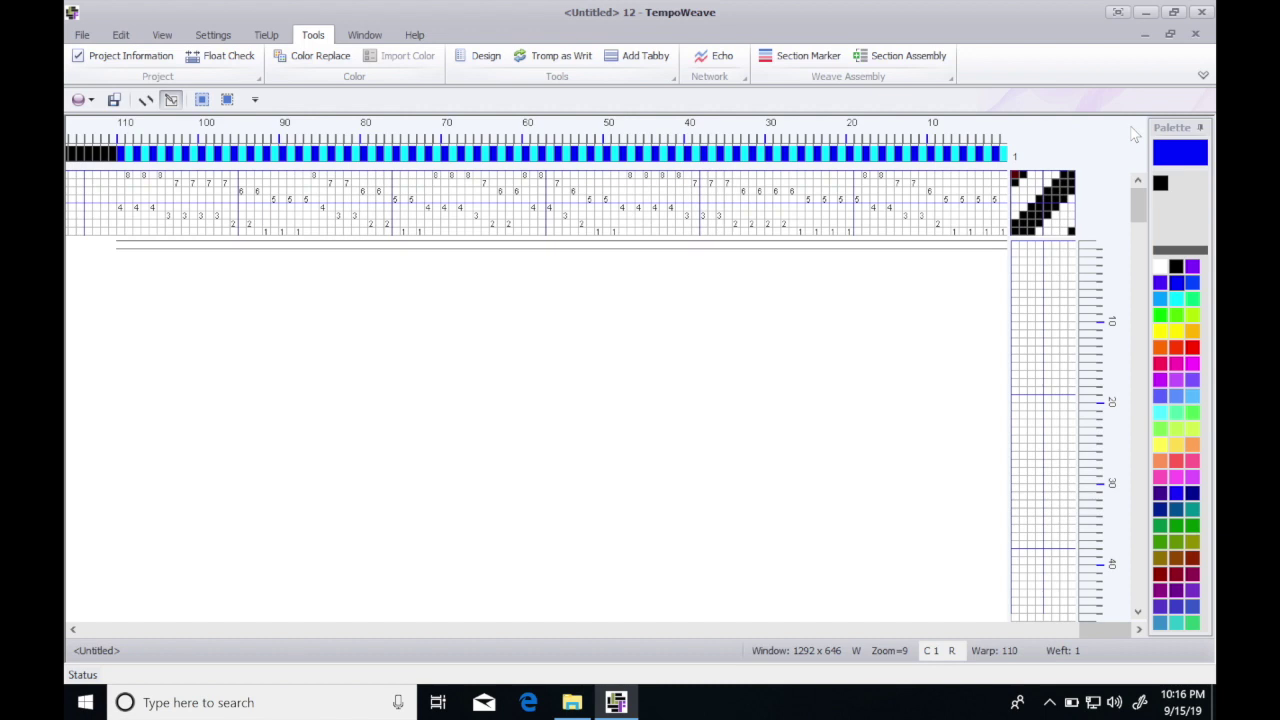
left_click(555, 58)
left_click(600, 342)
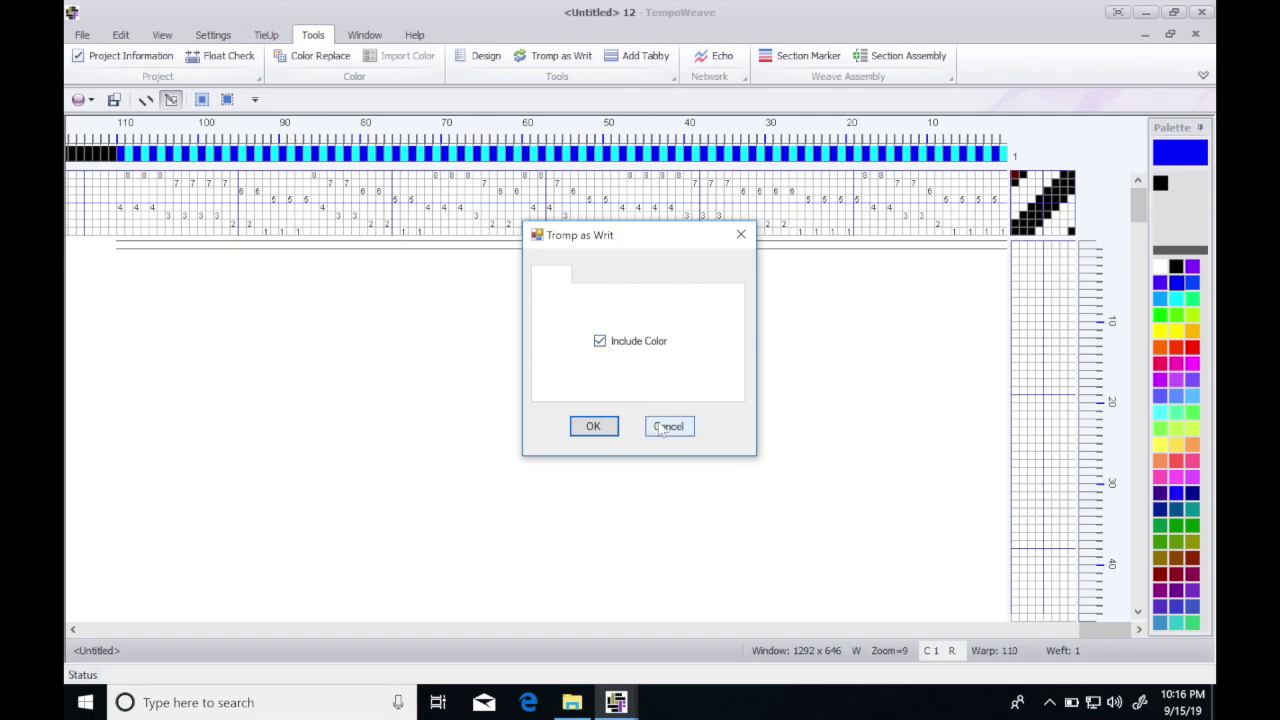
left_click(594, 427)
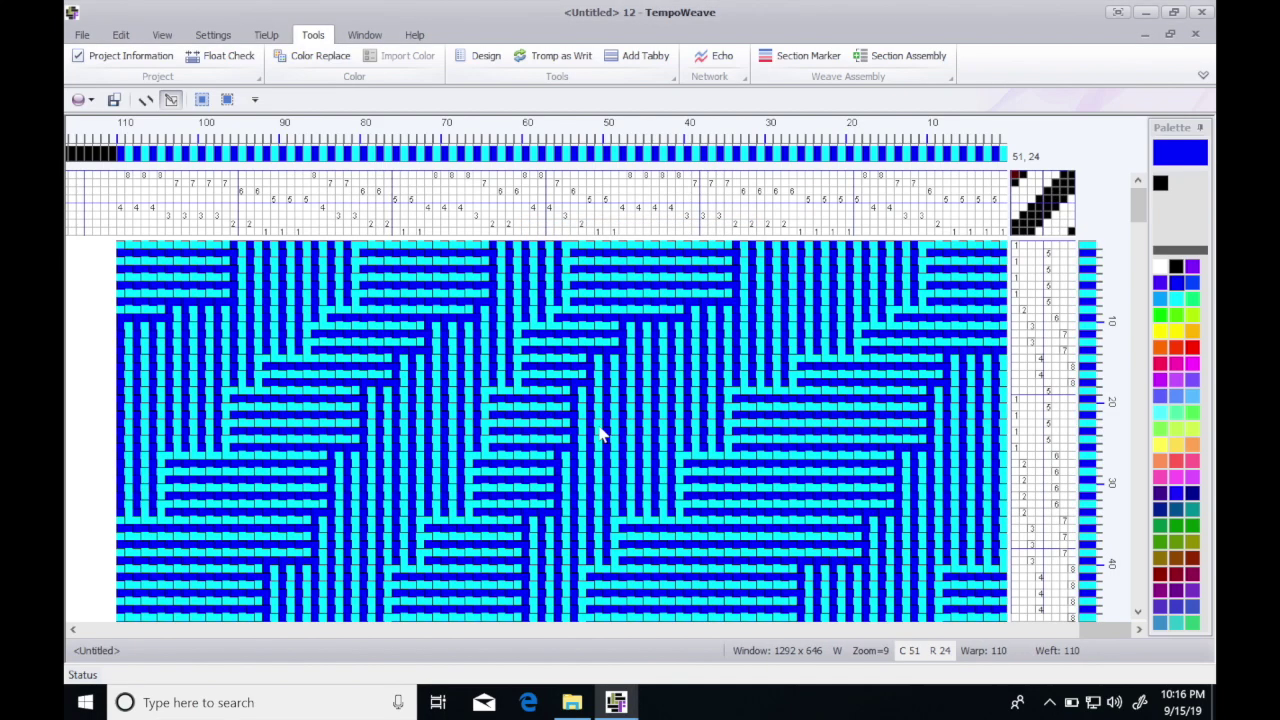
- Zoom out to view the complete blue shadow-weave drawdown
scroll(601, 433, "down", 1)
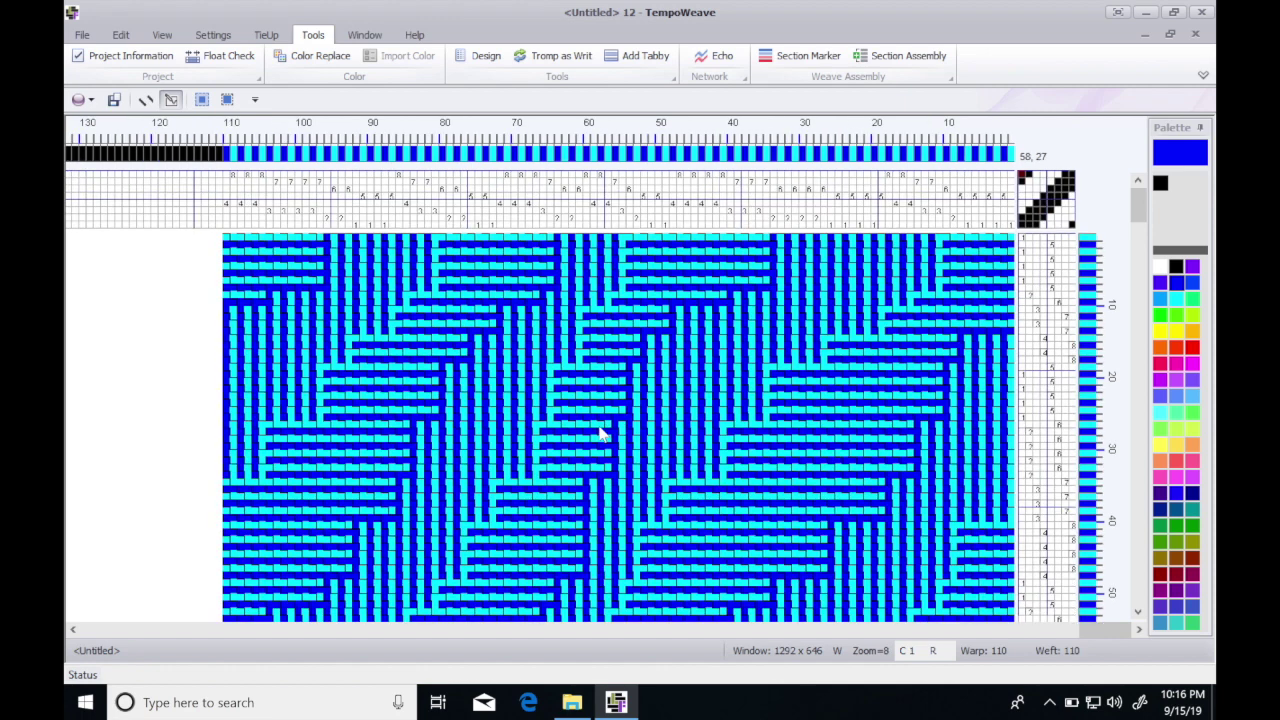
scroll(601, 433, "down", 4)
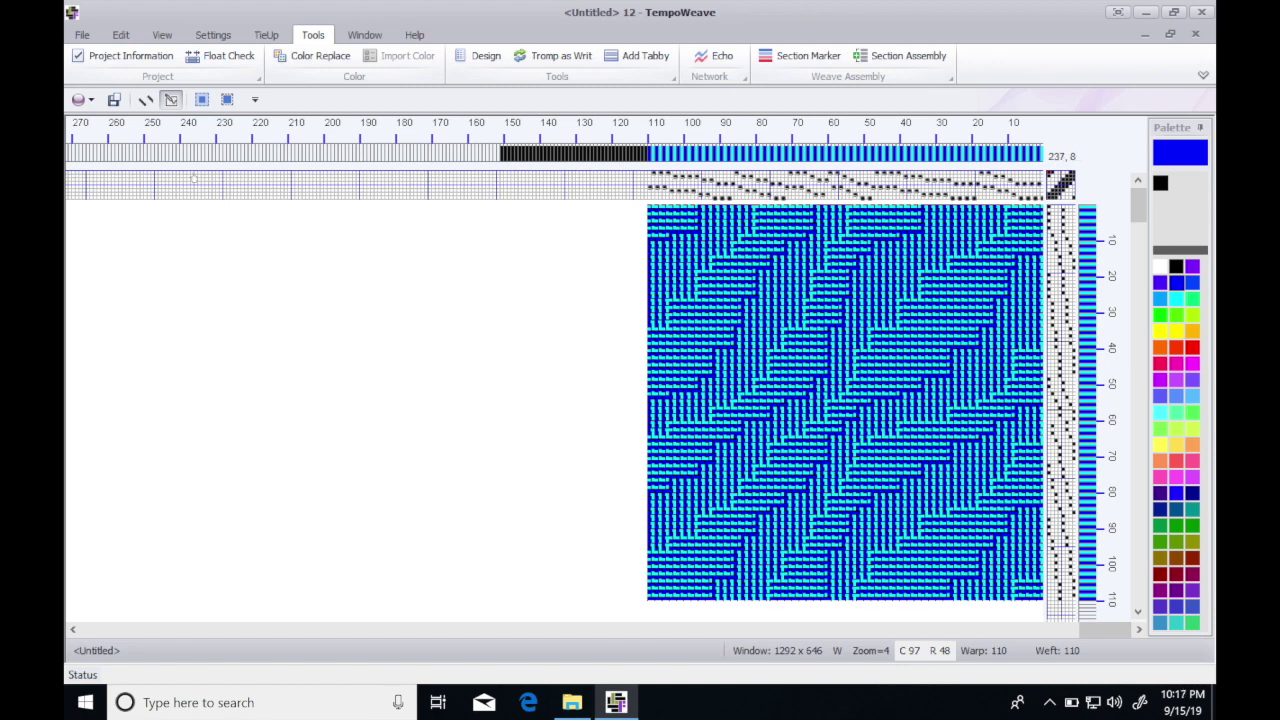
left_click(480, 56)
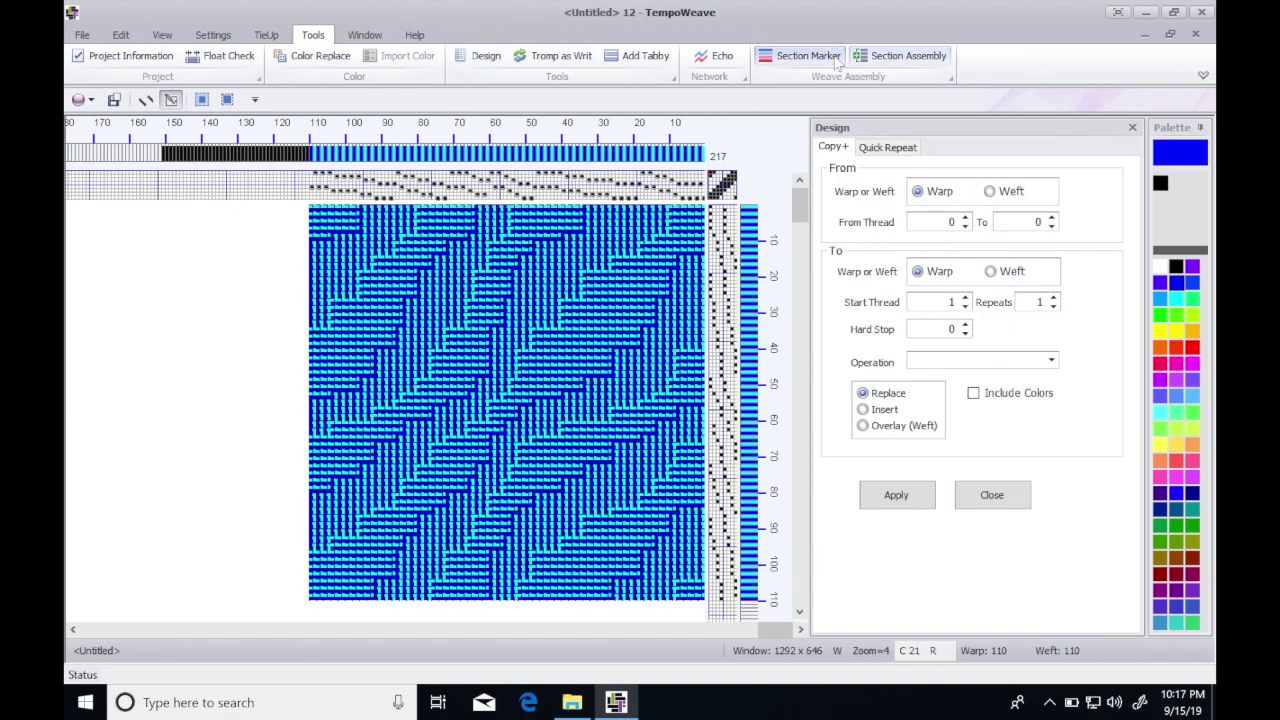
- Quick Repeat the entire warp twice and the weft to 550 picks
left_click(886, 147)
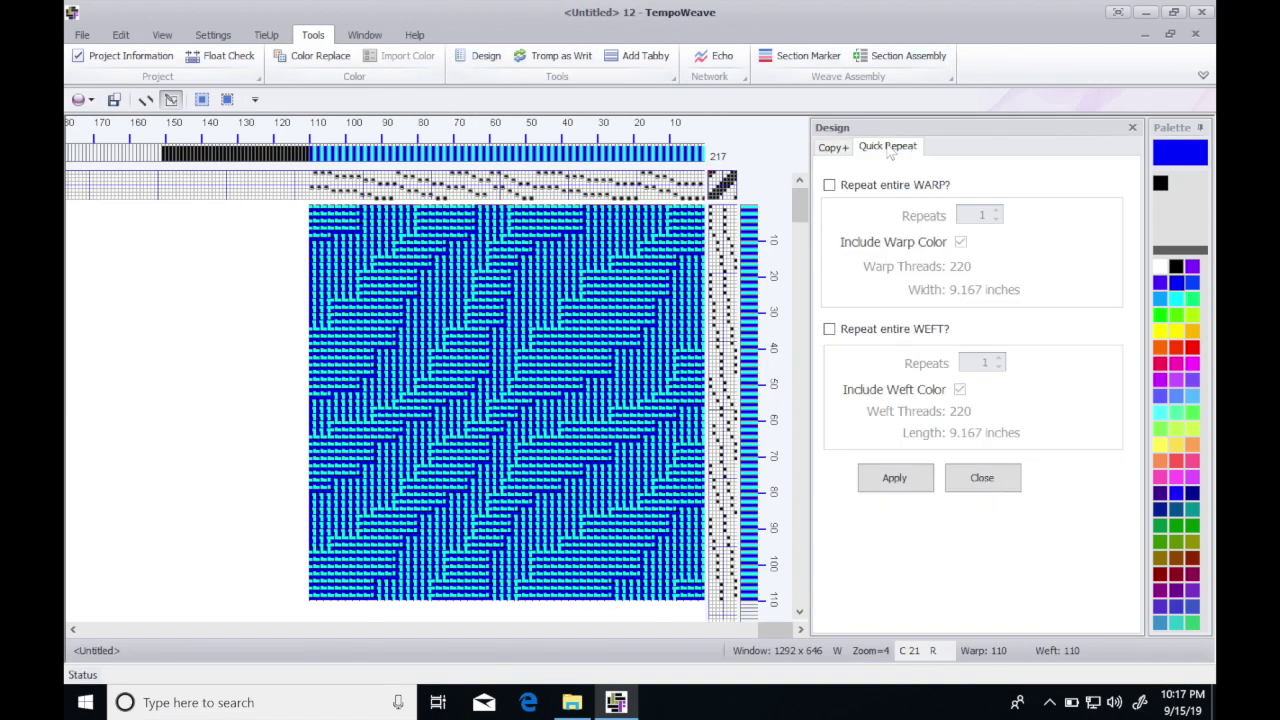
left_click(829, 186)
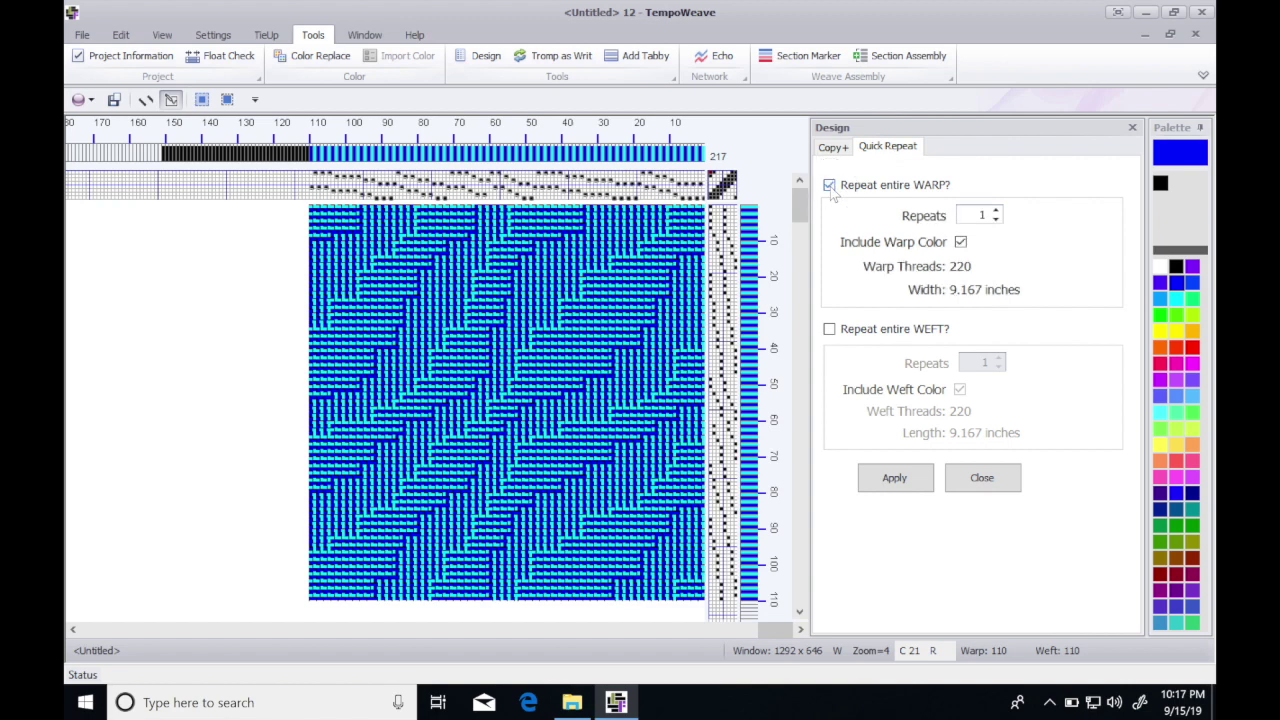
left_click(996, 211)
left_click(829, 329)
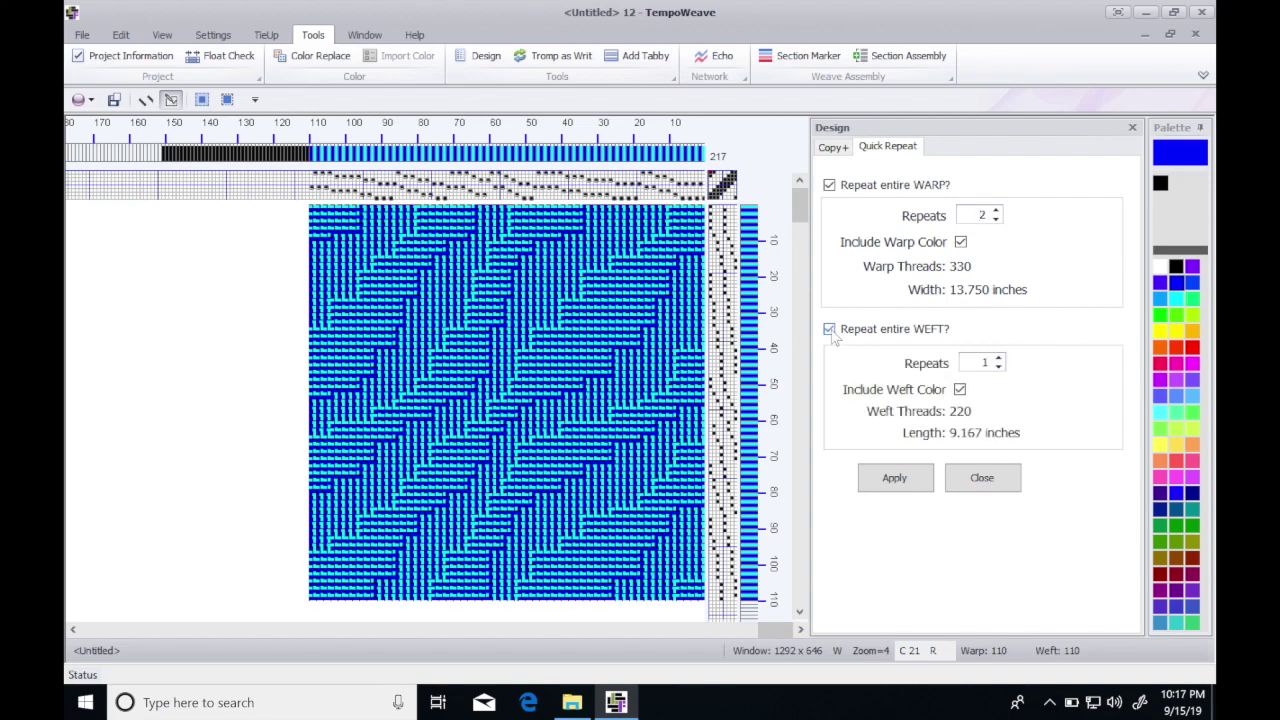
left_click(998, 358)
left_click(998, 358)
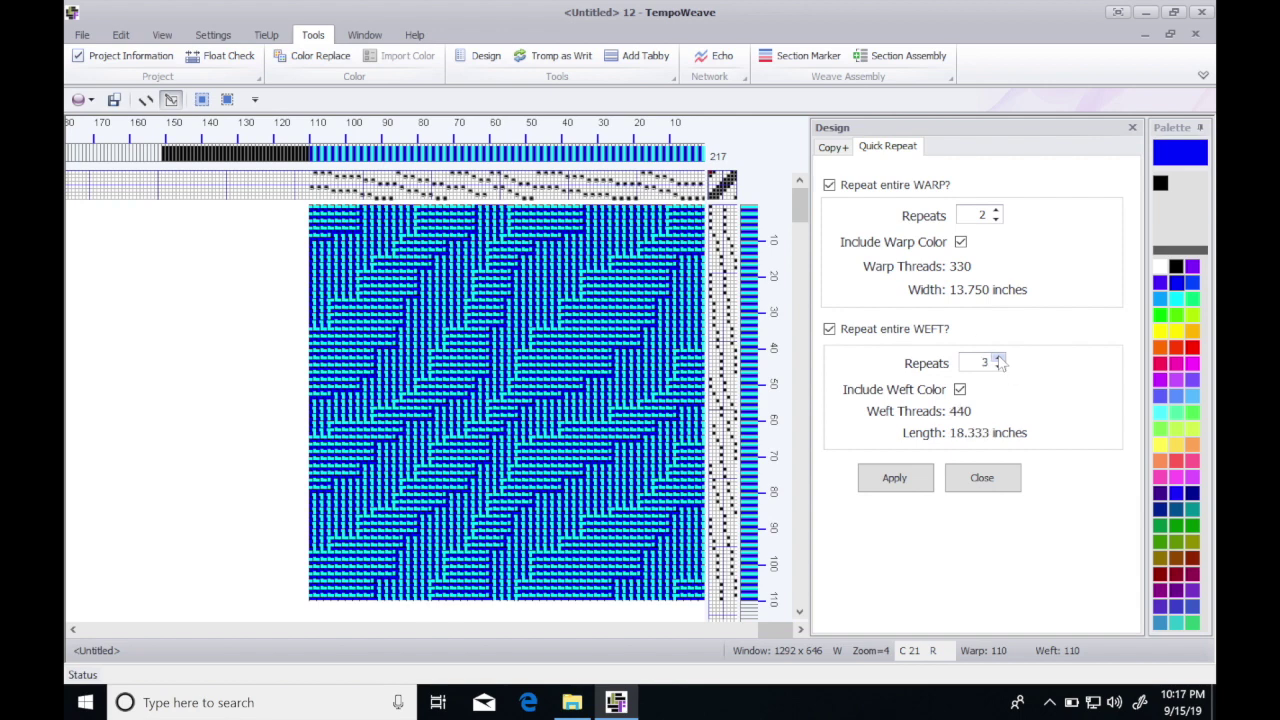
left_click(998, 358)
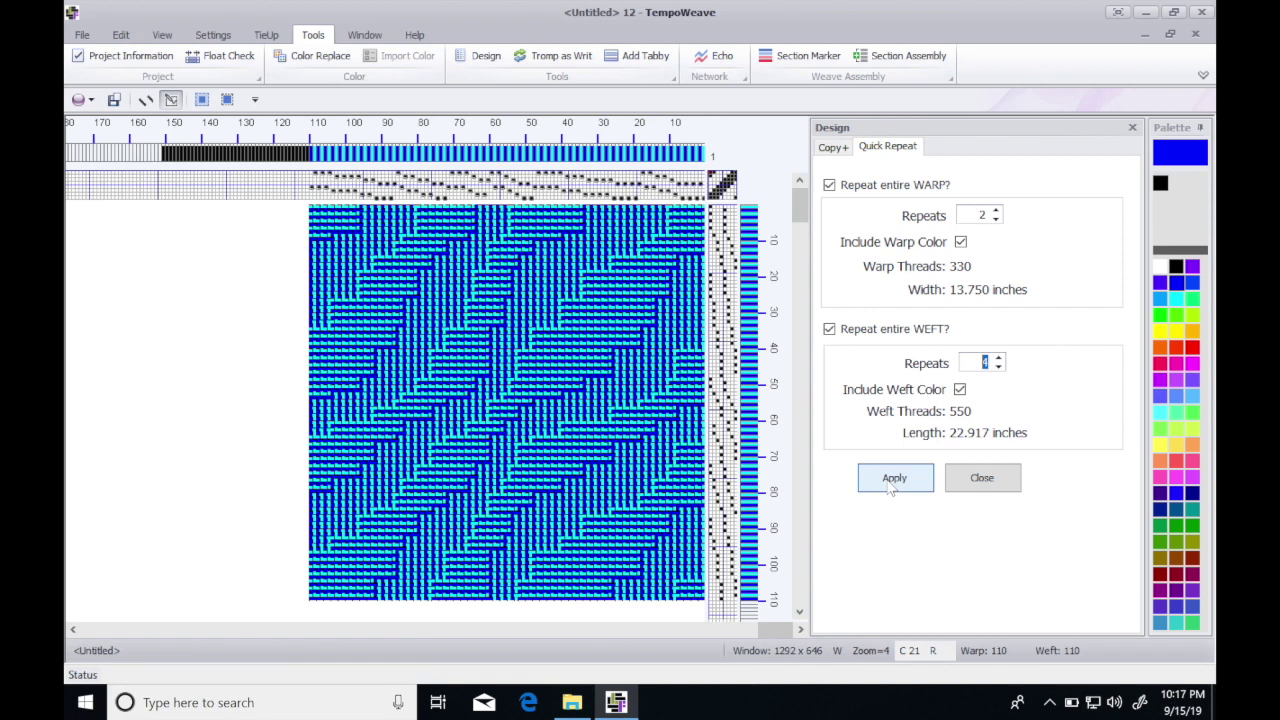
left_click(891, 480)
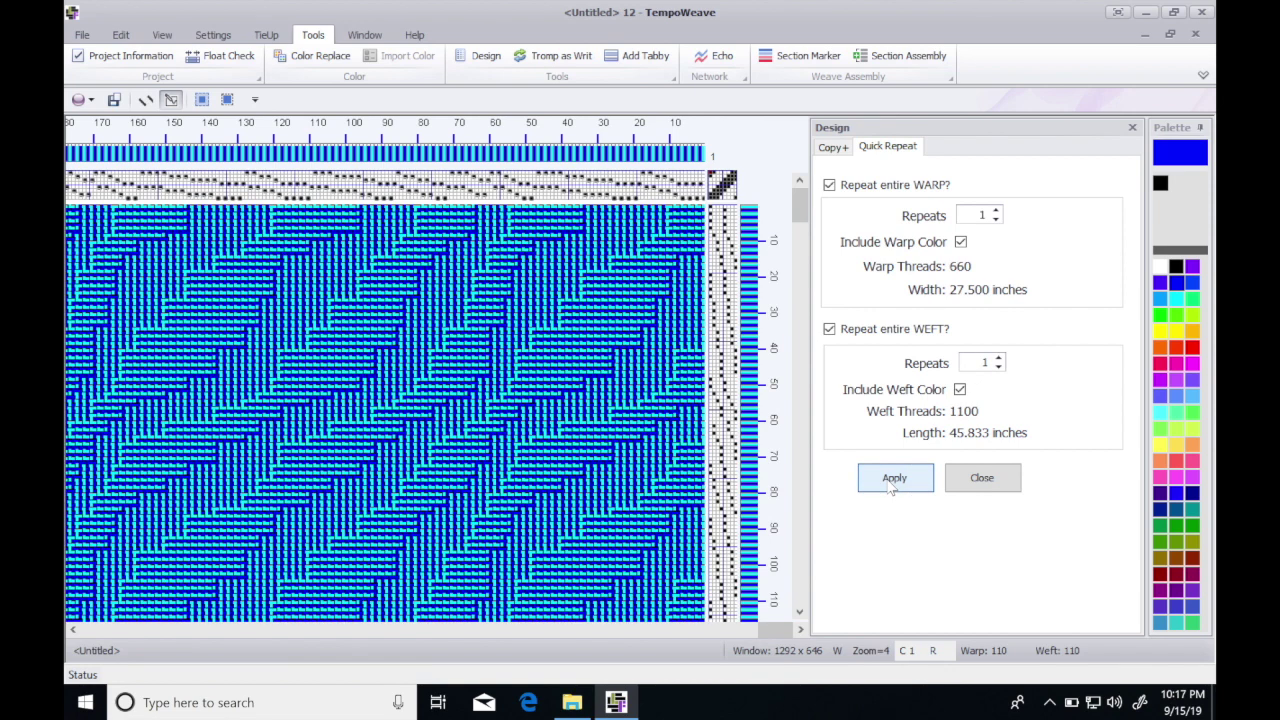
- Close the repeat panel and zoom to review the 330 by 550 draft
left_click(1132, 128)
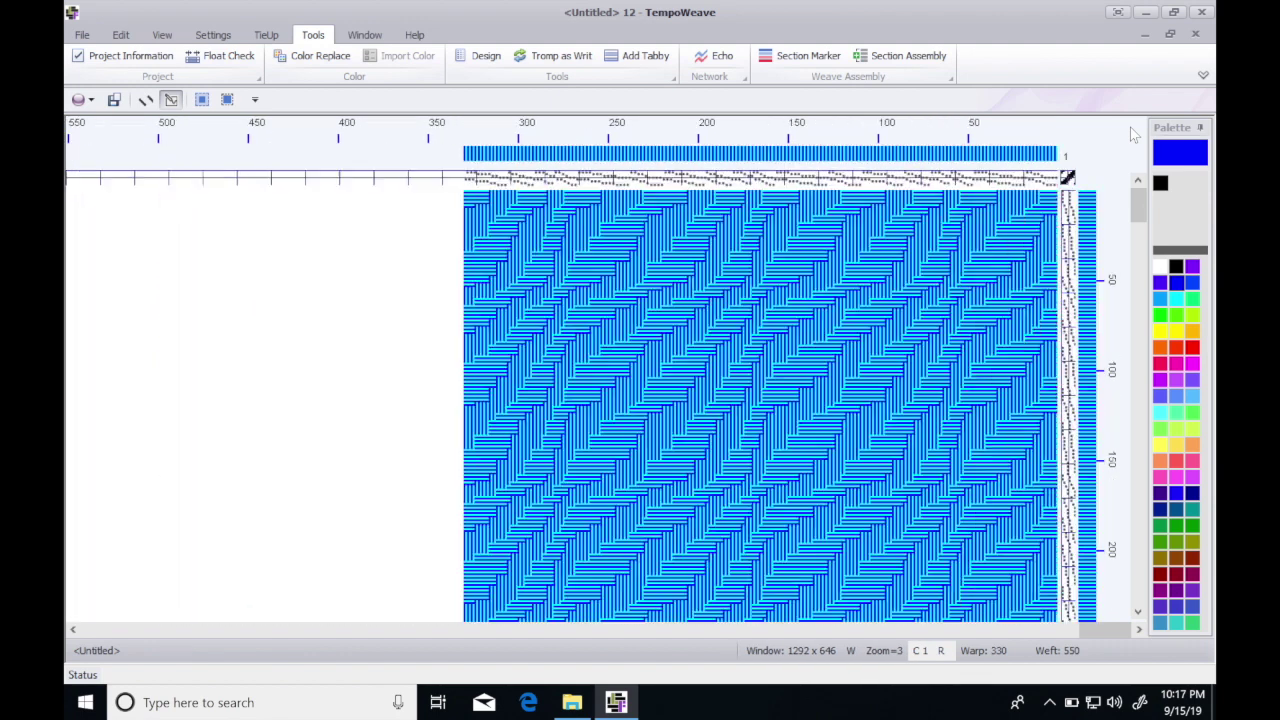
key("ctrl+minus")
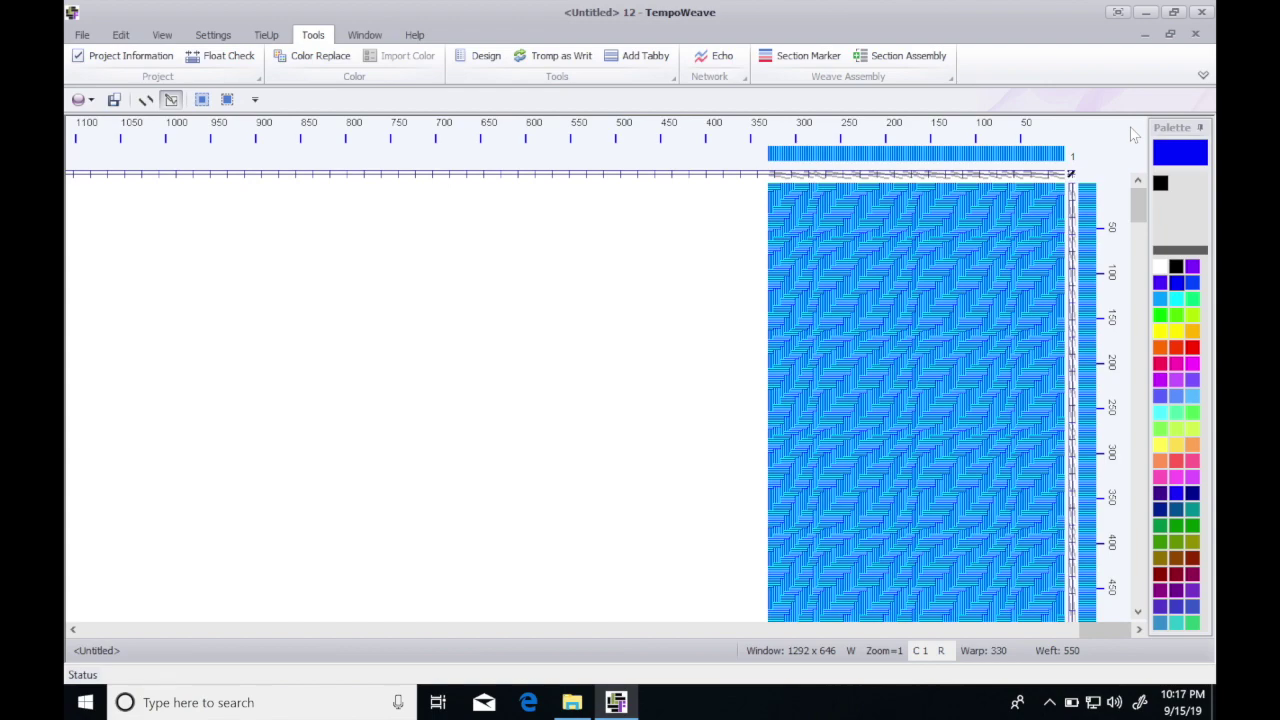
key("ctrl+plus")
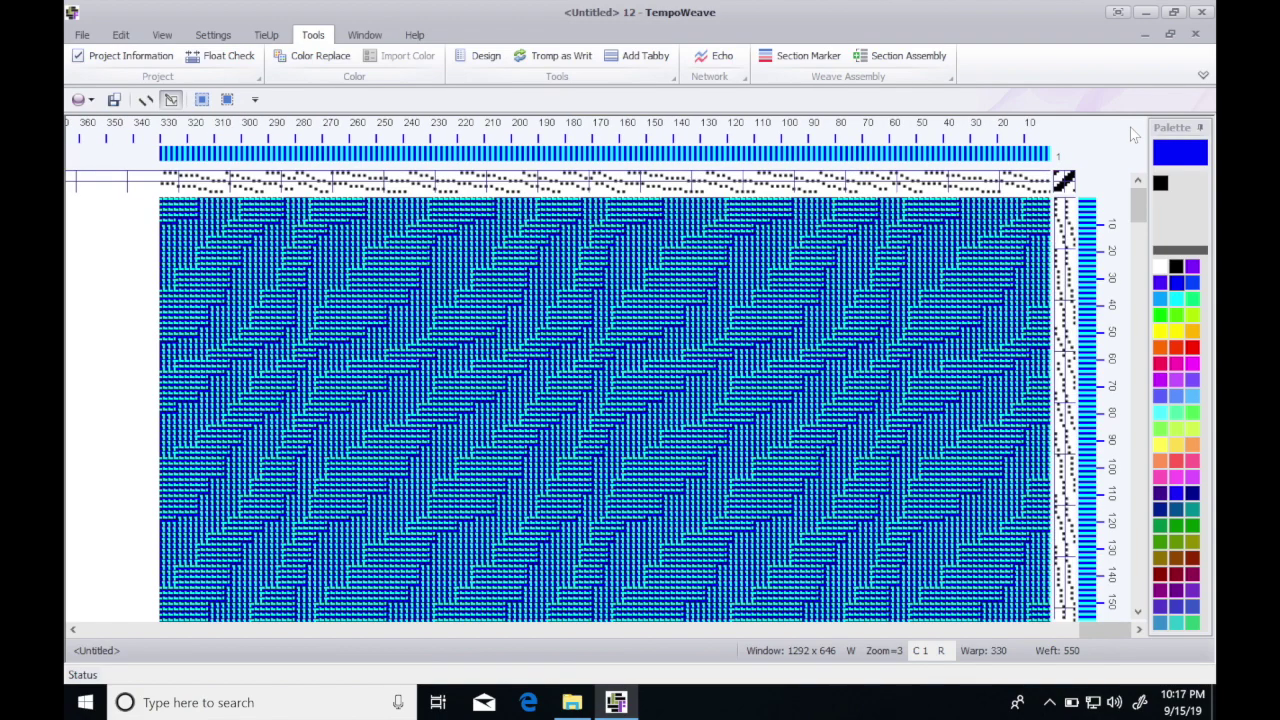
left_click(308, 58)
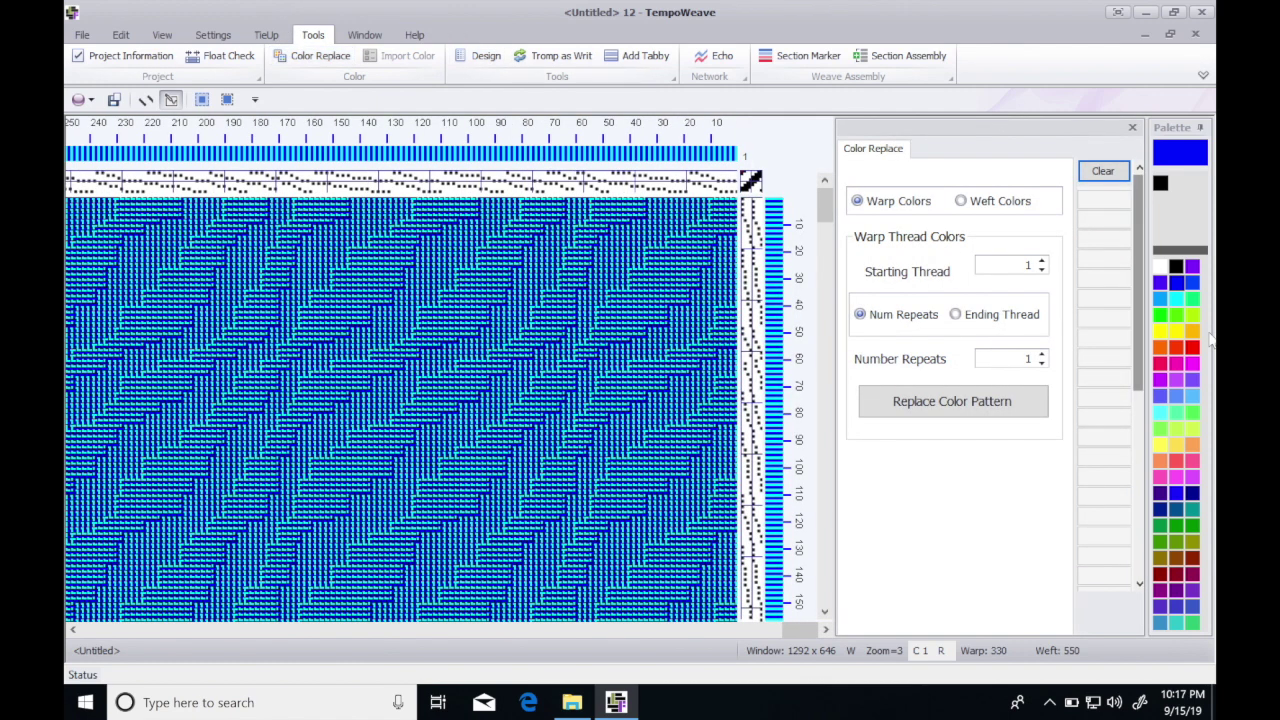
- Add bright green and dark green to the replacement colour list
left_click(1178, 316)
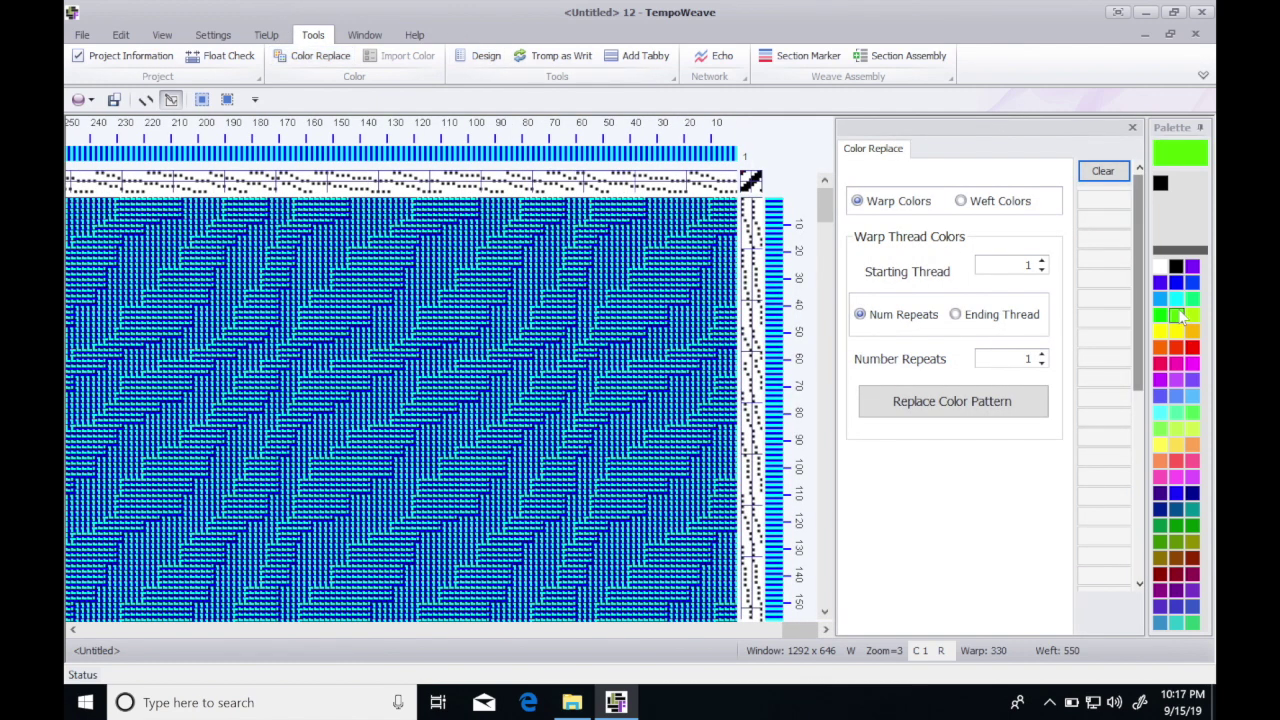
left_click(1103, 199)
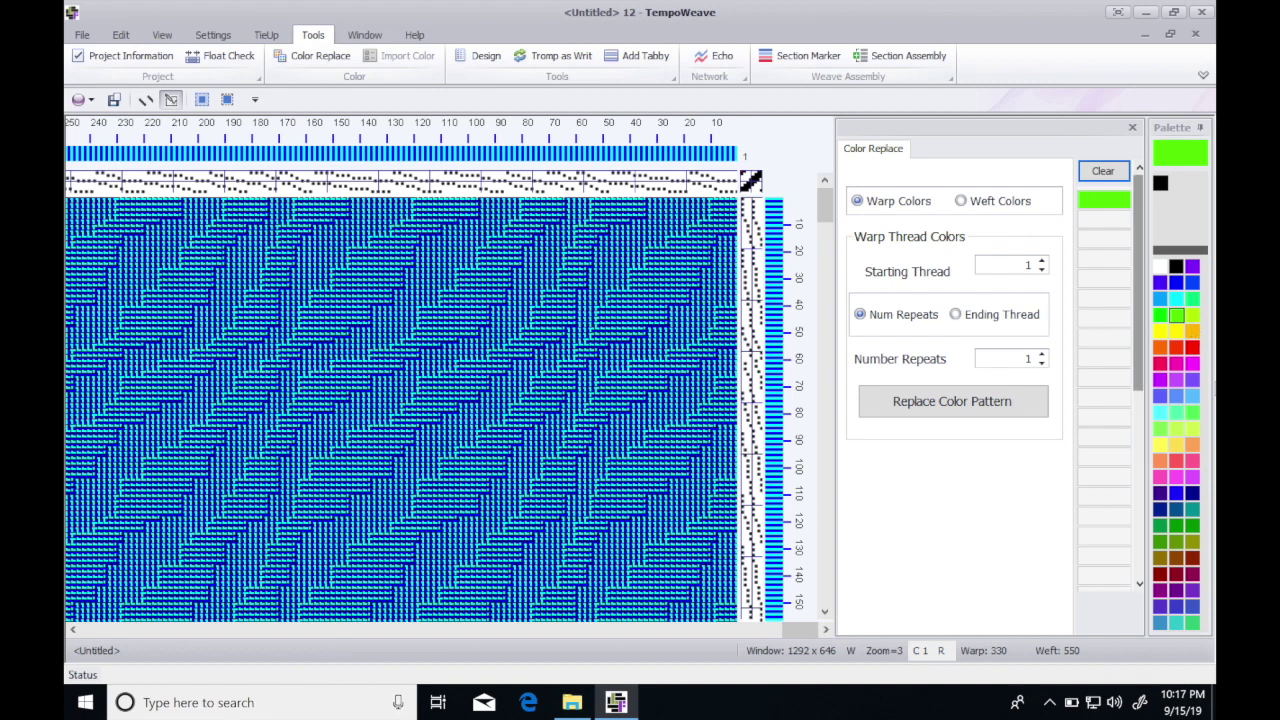
left_click(1160, 526)
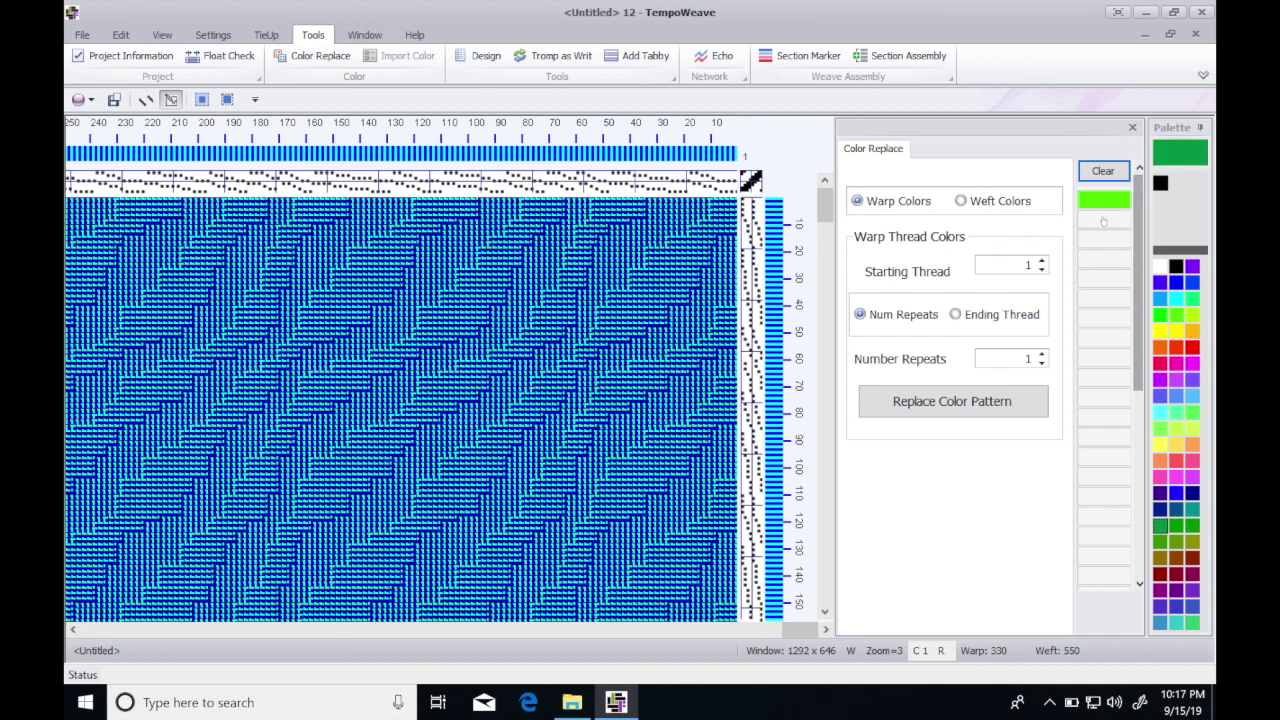
left_click(1103, 220)
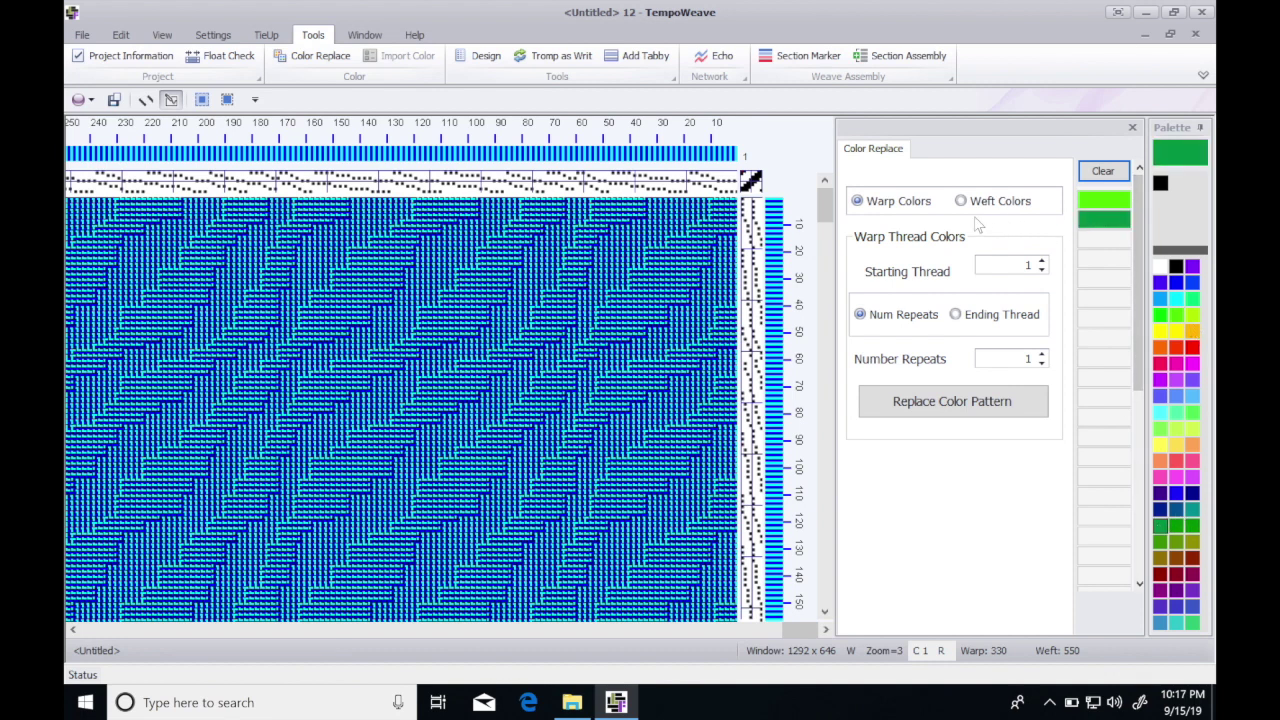
- Recolour warp ends from end 60 in green with 30 repeats
double_click(1024, 265)
type("60")
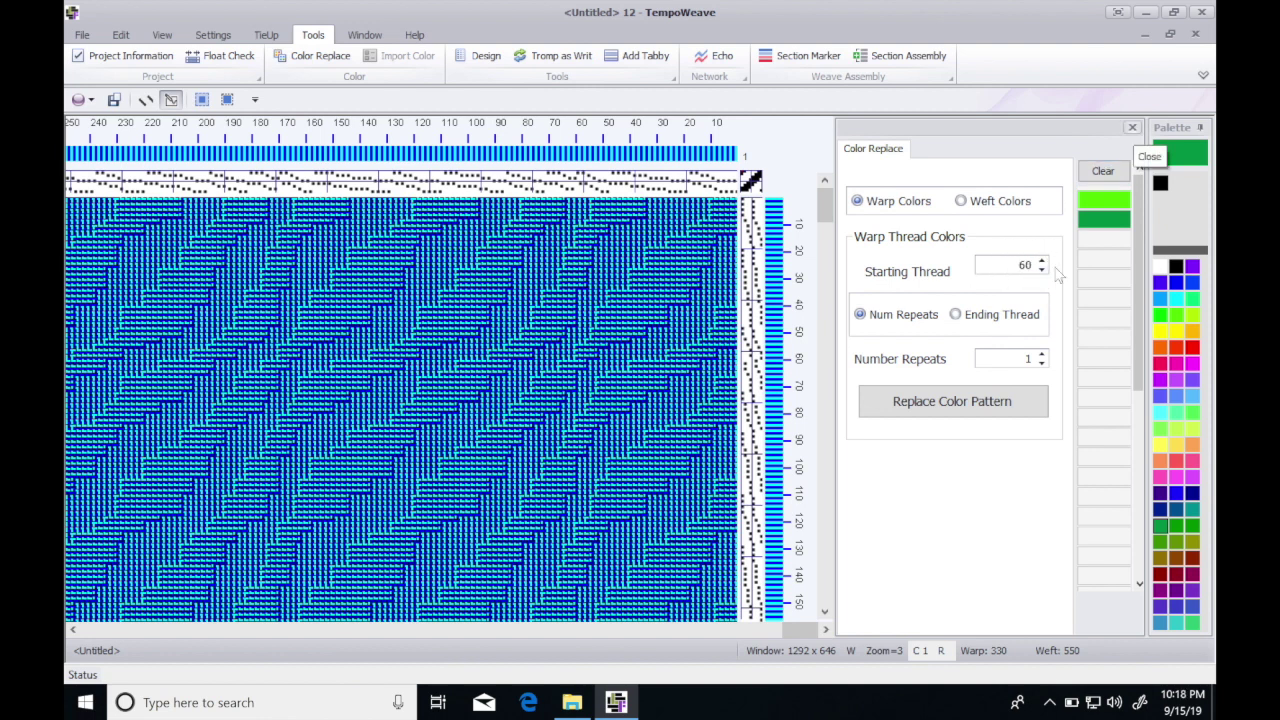
double_click(1022, 359)
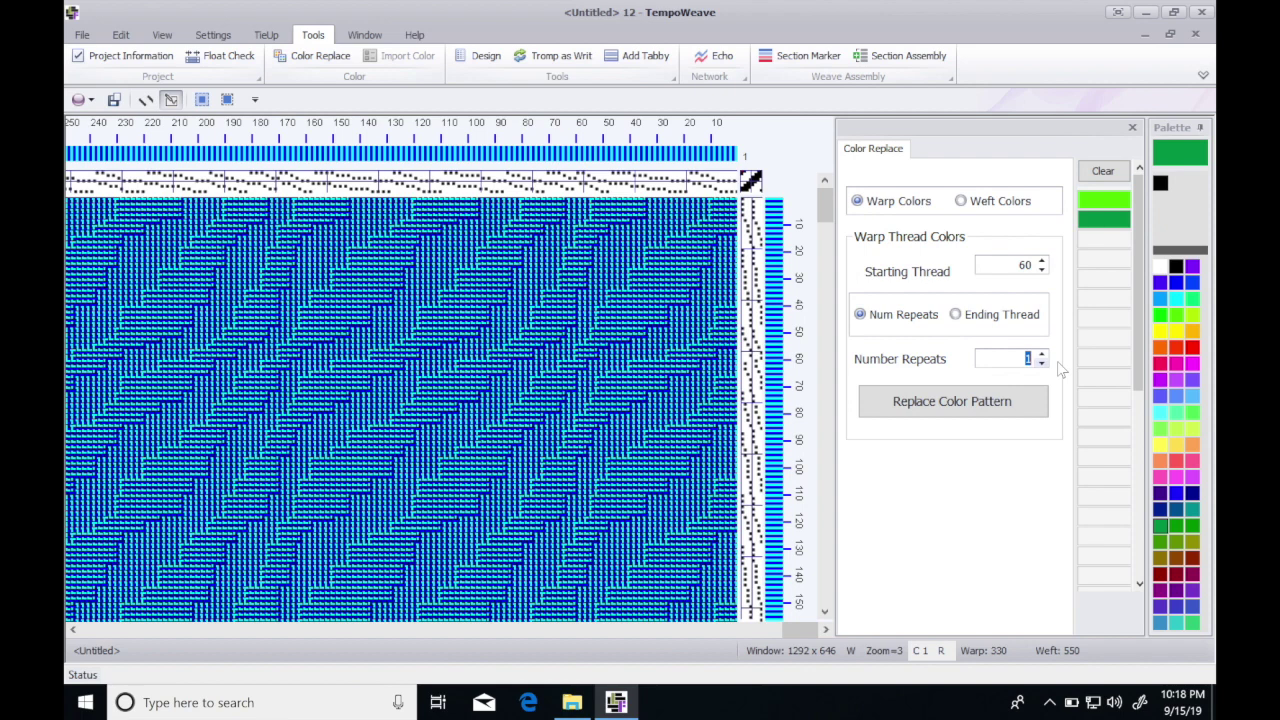
type("30")
left_click(968, 410)
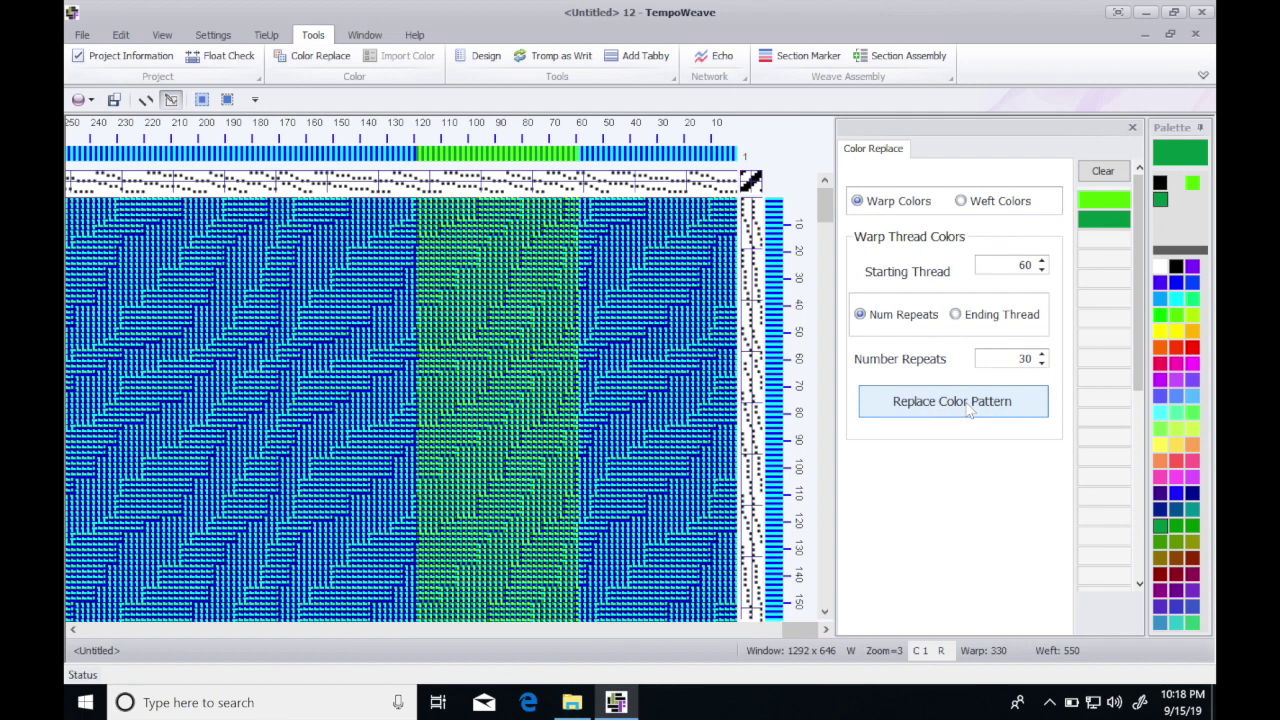
- Recolour weft picks from pick 40 in green with 60 repeats, then close Color Replace
left_click(970, 203)
double_click(998, 265)
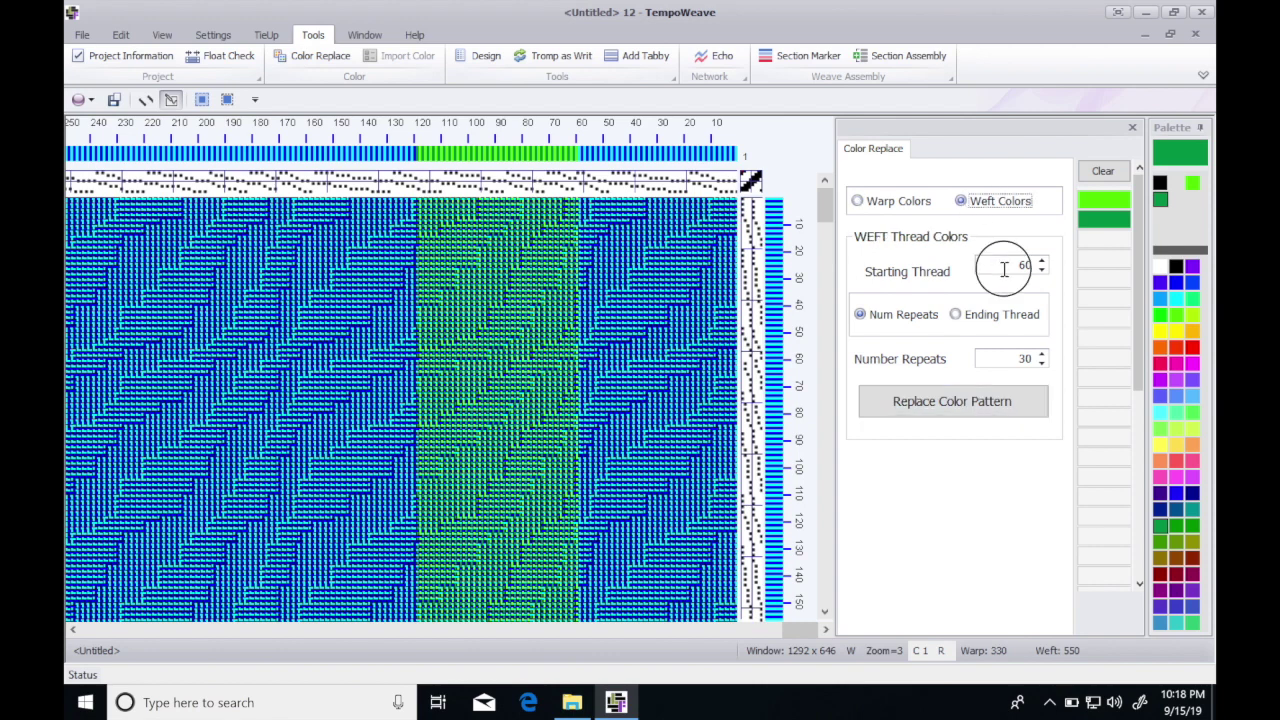
type("40")
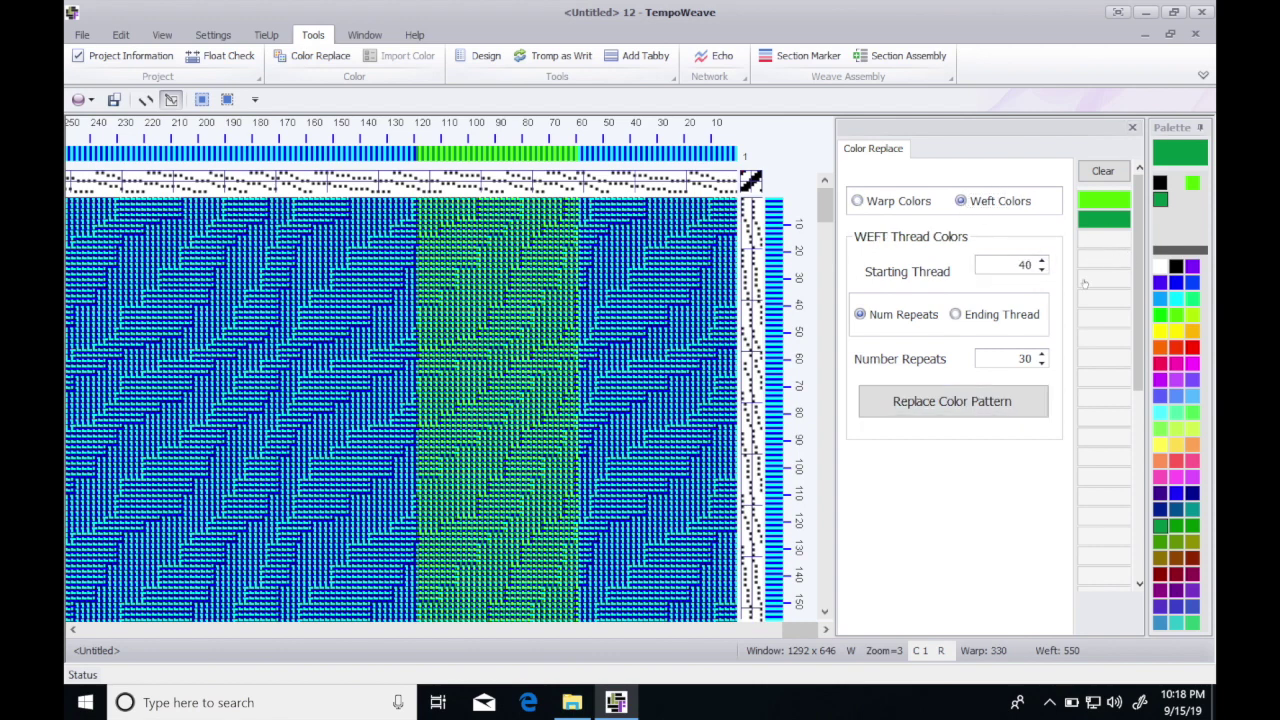
left_click(1010, 358)
double_click(1010, 358)
type("60")
left_click(998, 406)
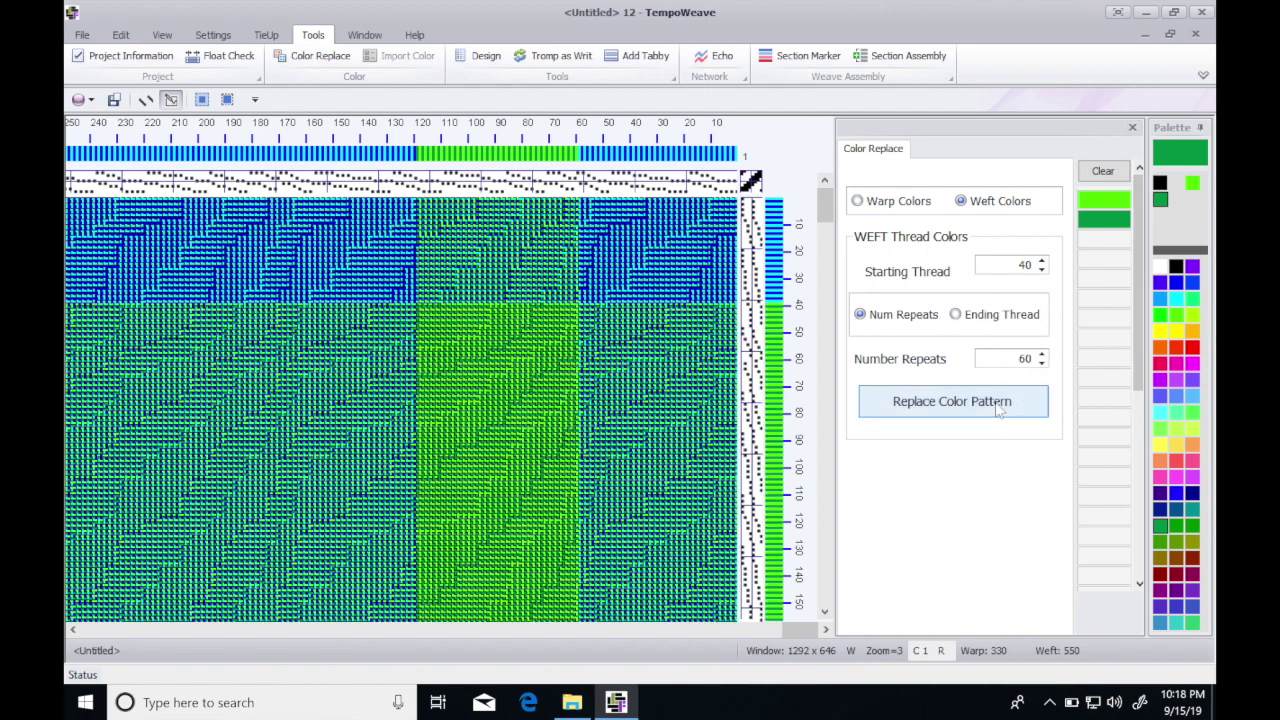
left_click(1132, 128)
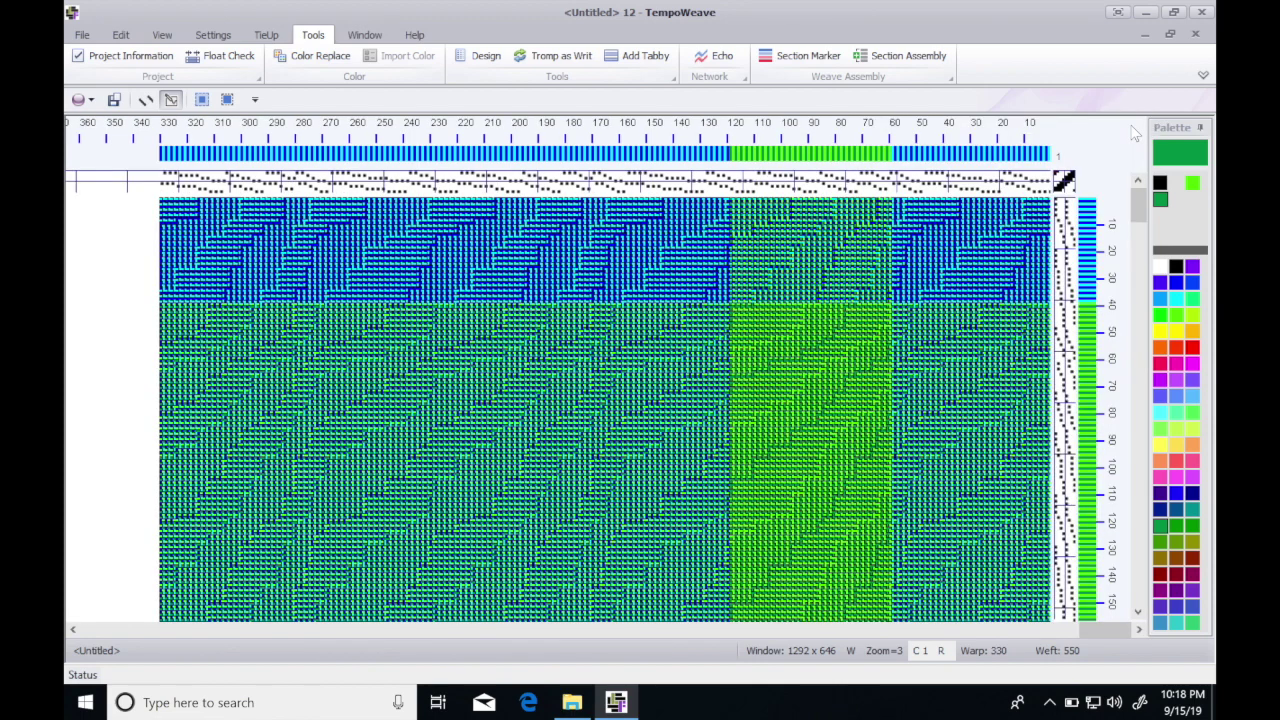
- Zoom out to show the whole 330-end by 550-pick draft with its green stripe and band
key("minus")
key("minus")
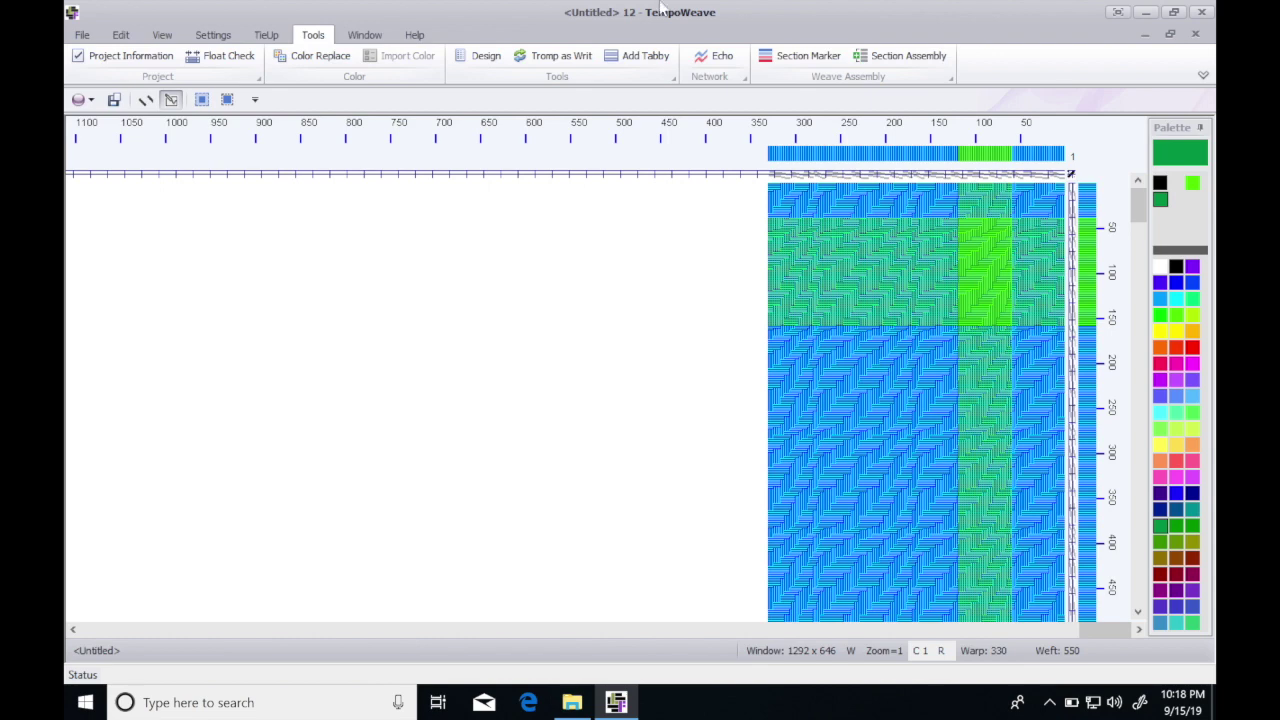
left_click(82, 36)
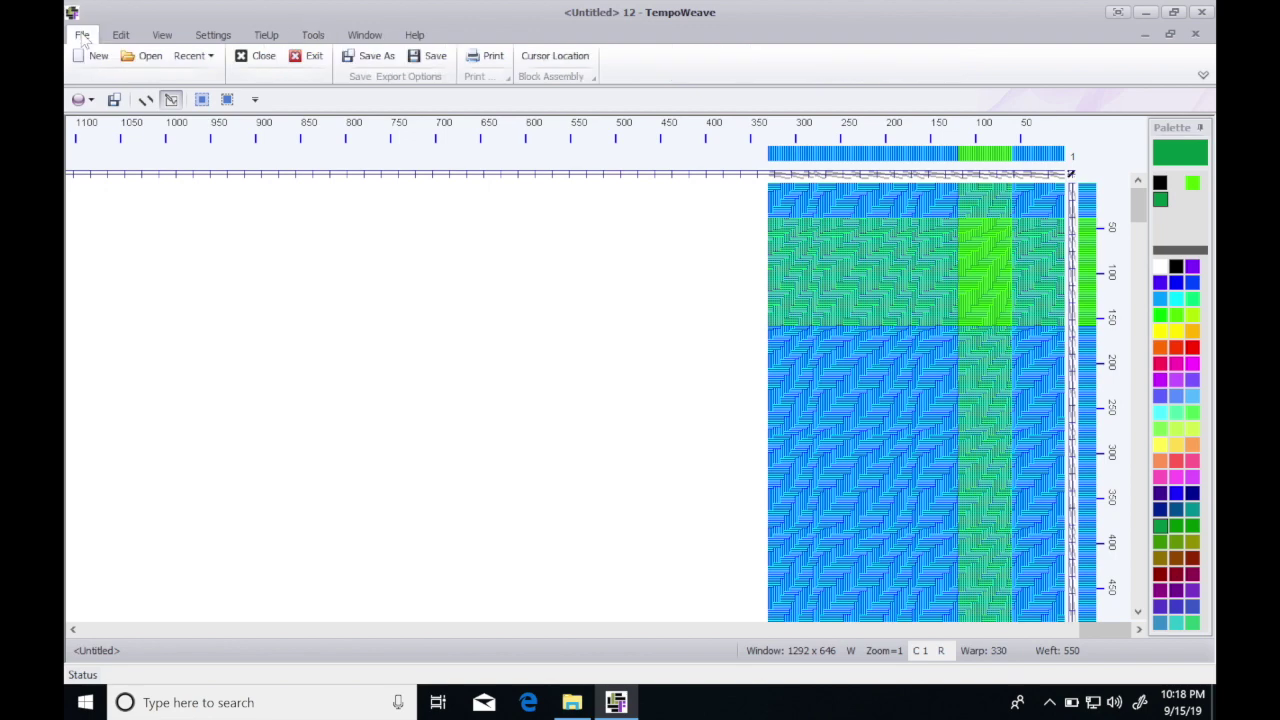